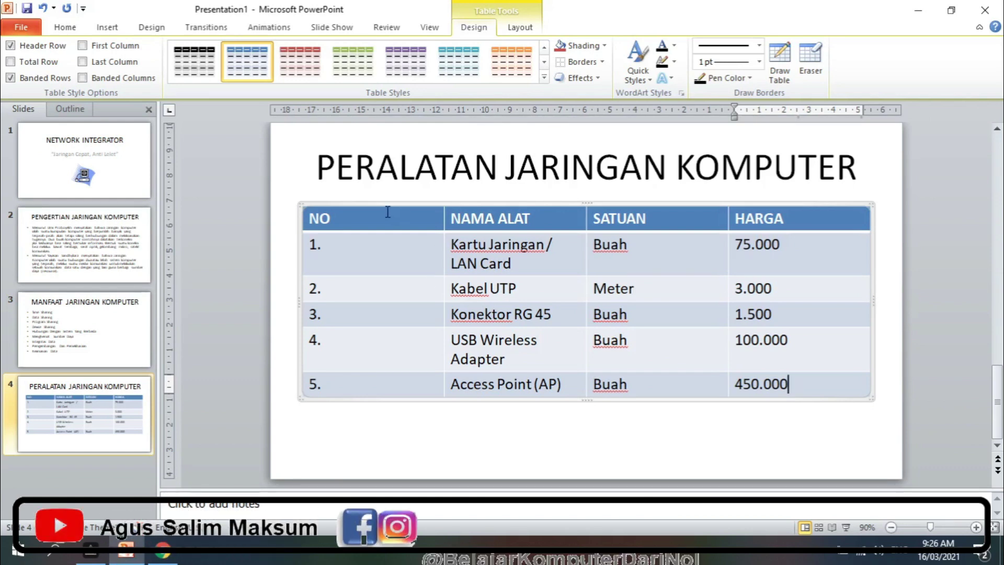
Deselect the completed slide 4 price table, with Access Point (AP) at 450.000.
left_click(348, 416)
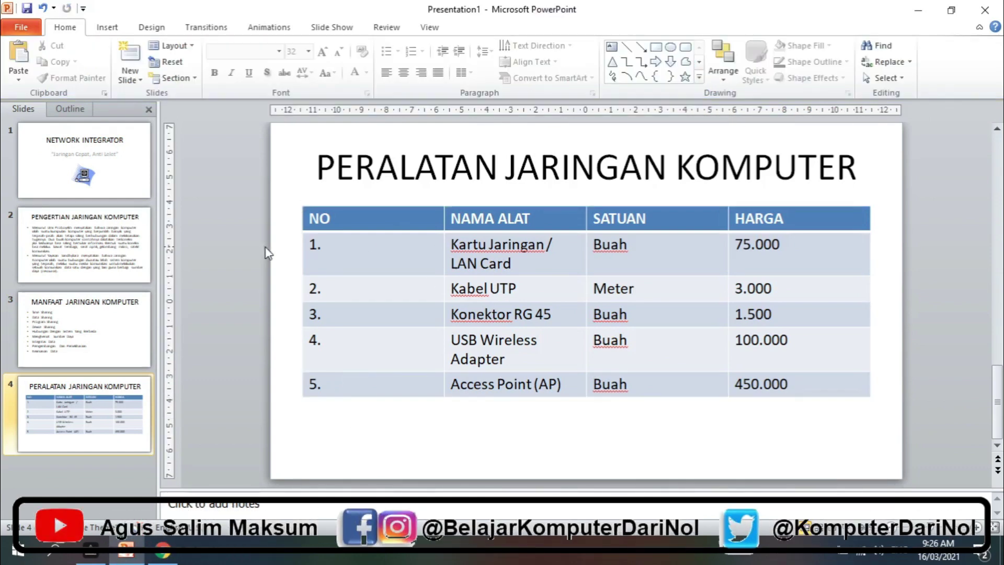
Add a Title and Content slide with the two-line title 'DAFTAR BELANJA' / 'PERALATAN JARINGAN KOMPUTER'.
left_click(128, 80)
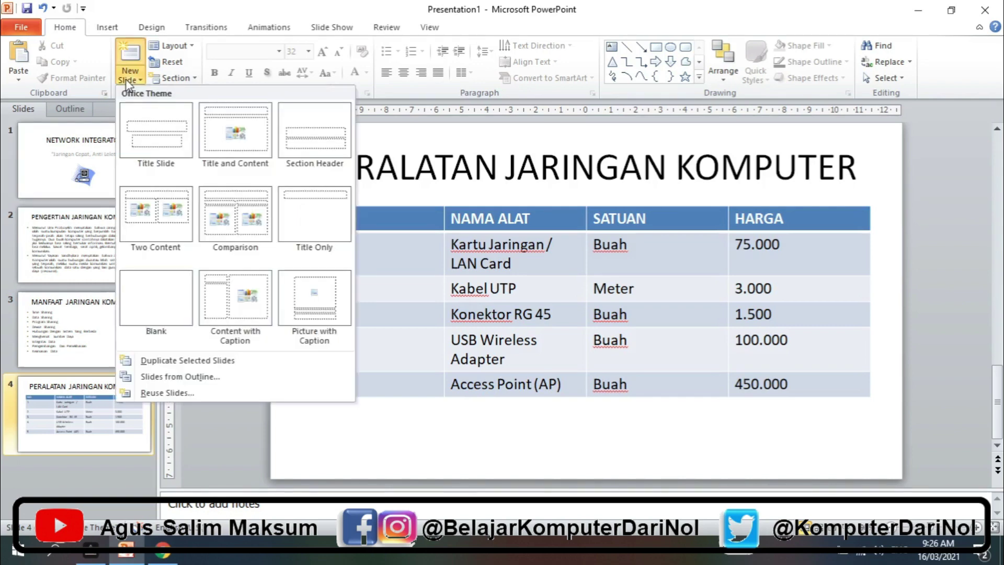
left_click(235, 130)
left_click(569, 177)
type("DAFT")
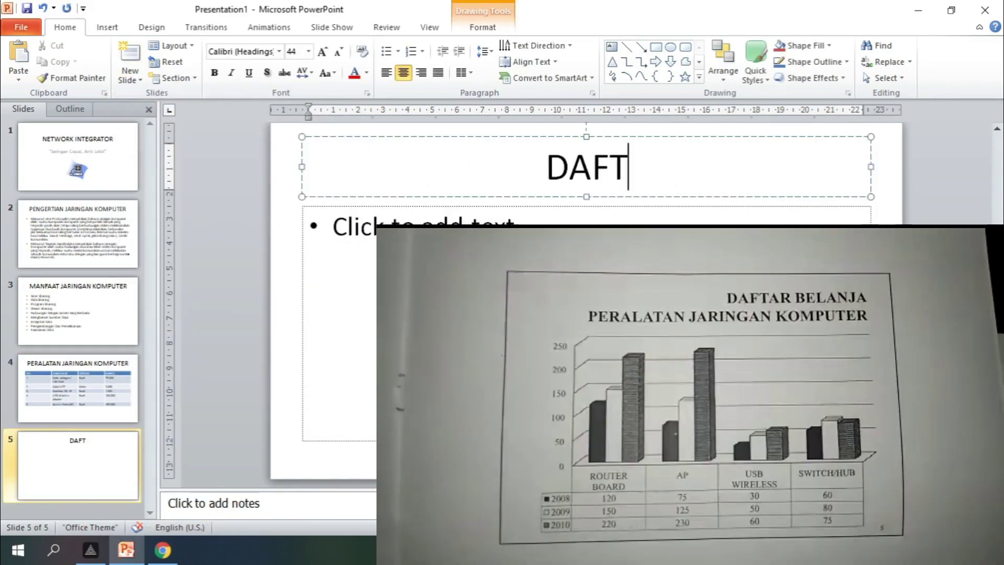
type("AR BELANJA")
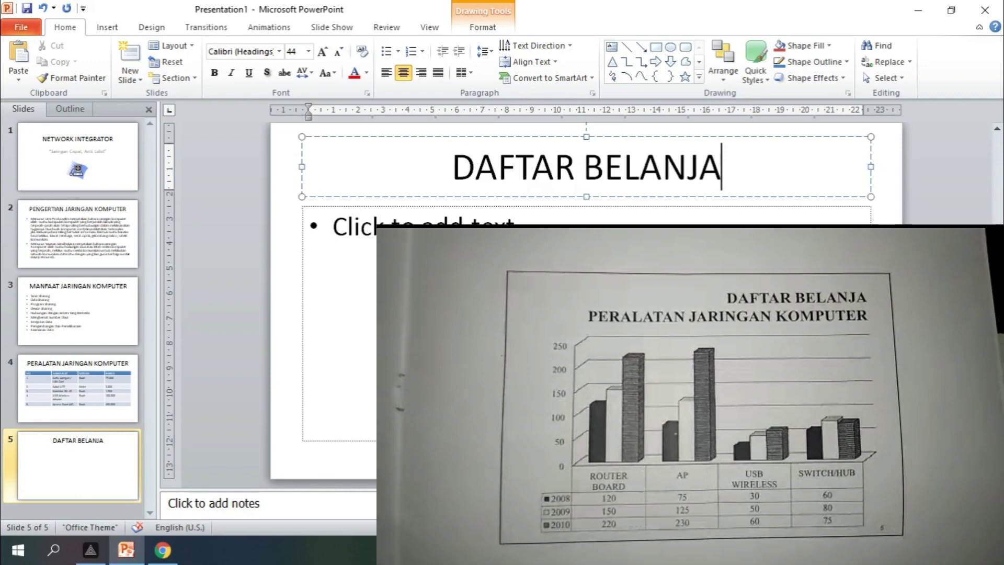
key("Return")
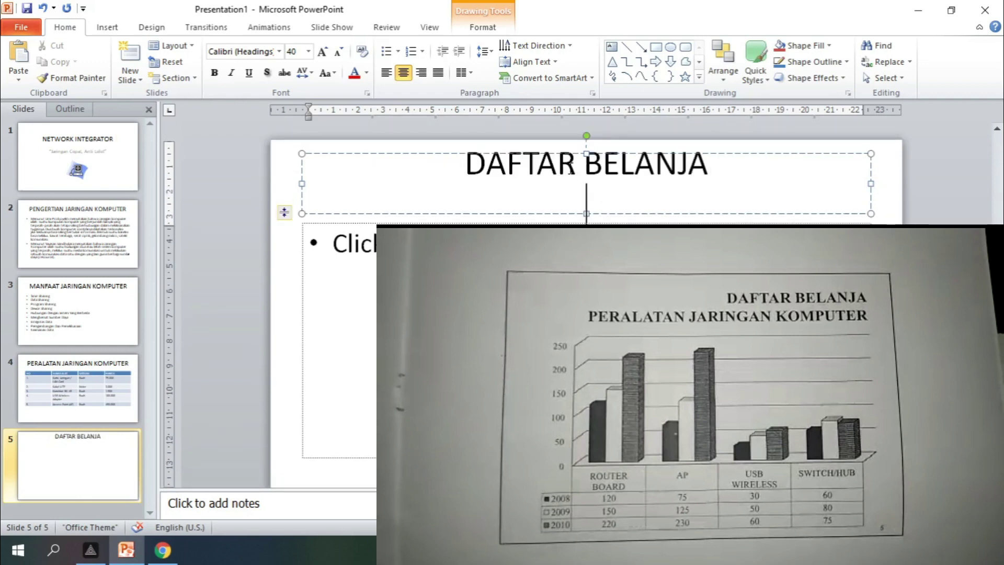
type("PER")
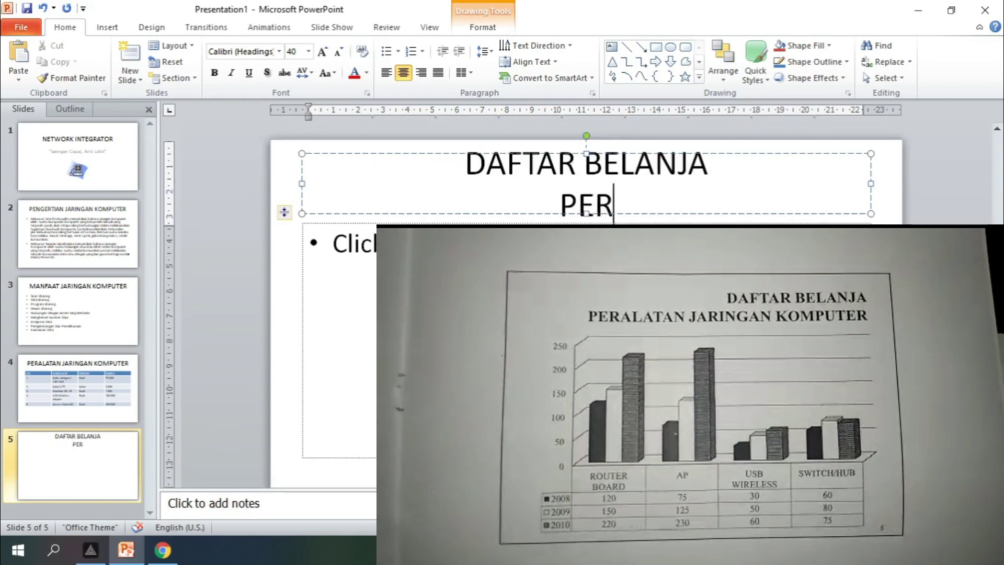
type("ALATAN JARINGAN KOMPUTER")
key("ctrl+Return")
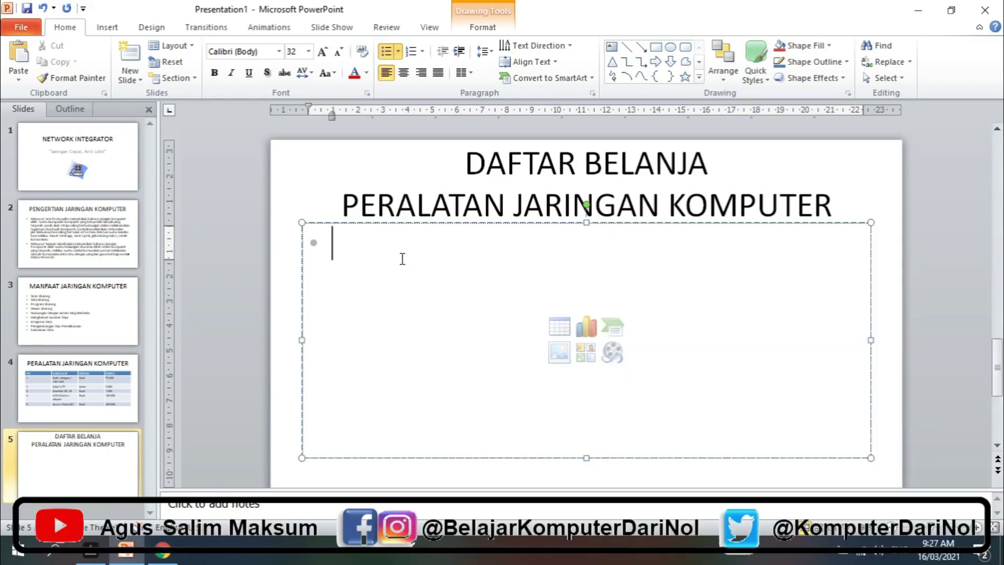
Insert a 3-D Clustered Column chart into slide 5's content placeholder.
left_click(585, 330)
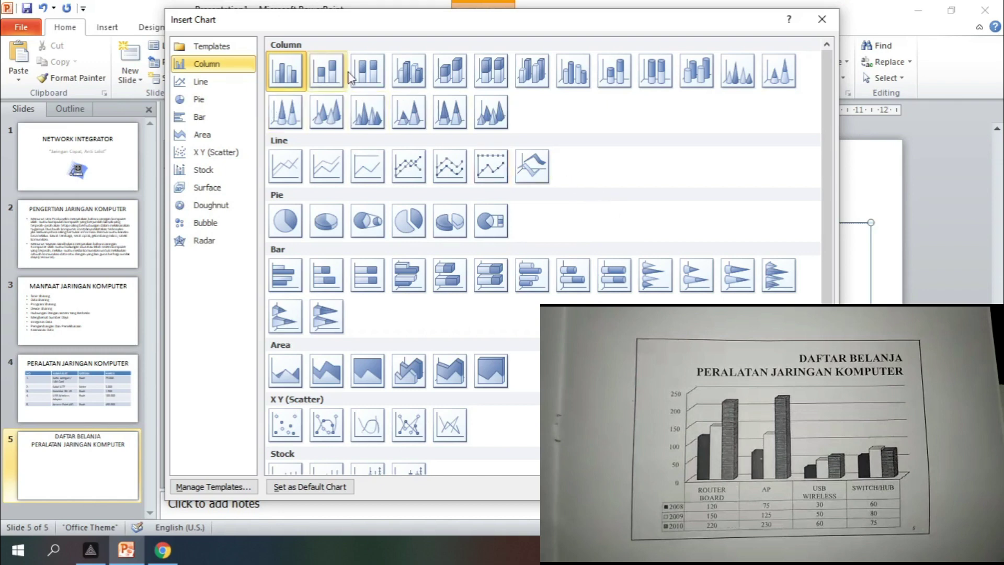
left_click(407, 83)
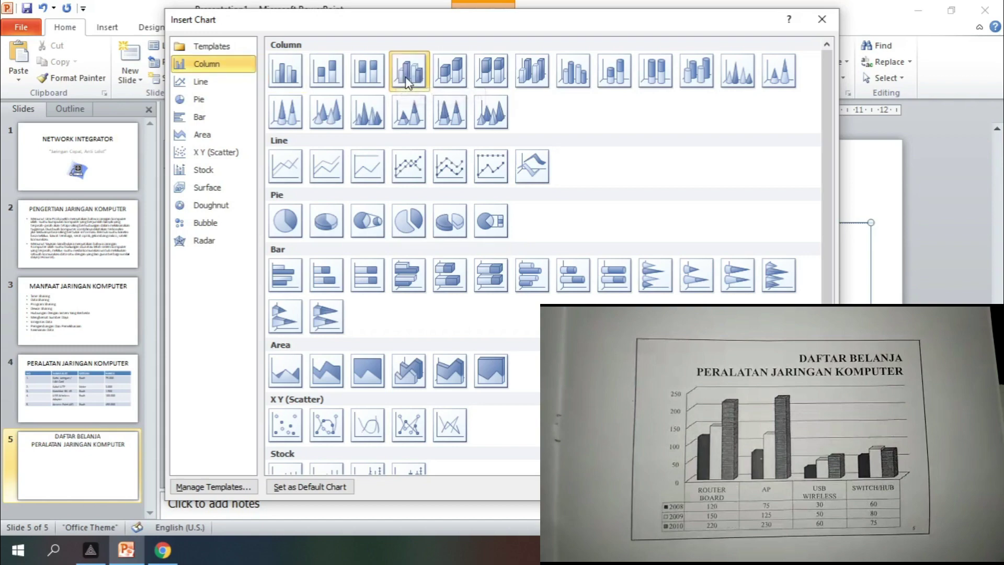
double_click(404, 82)
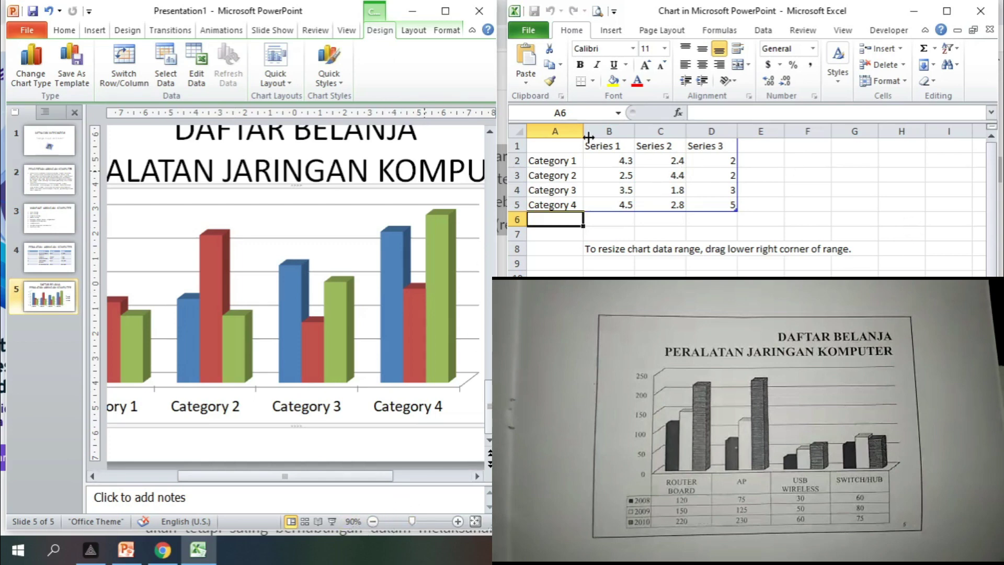
Zoom the slide out four steps so the full chart and legend show beside the Excel data.
left_click(597, 188)
left_click(561, 160)
left_click(609, 155)
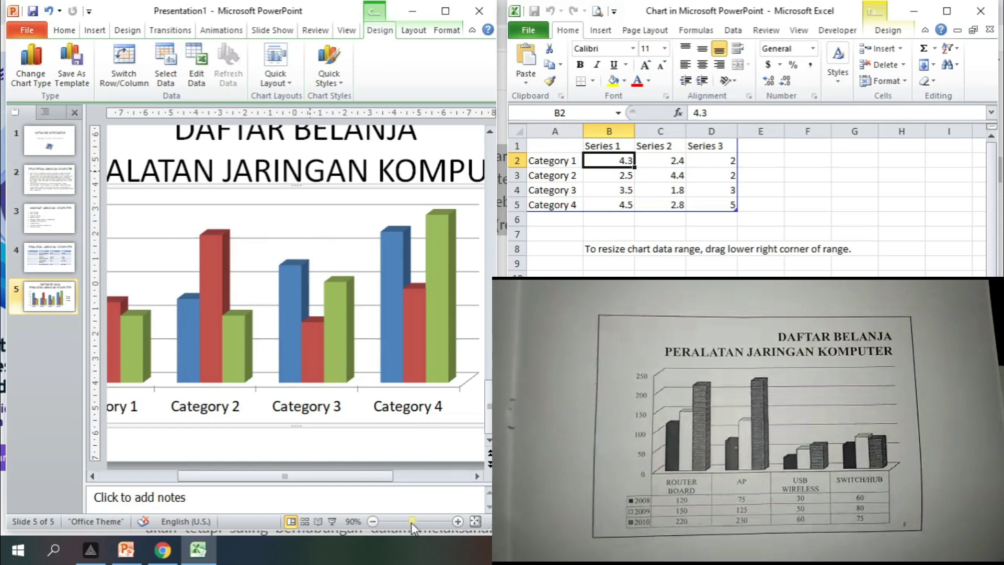
left_click(372, 522)
left_click(372, 522)
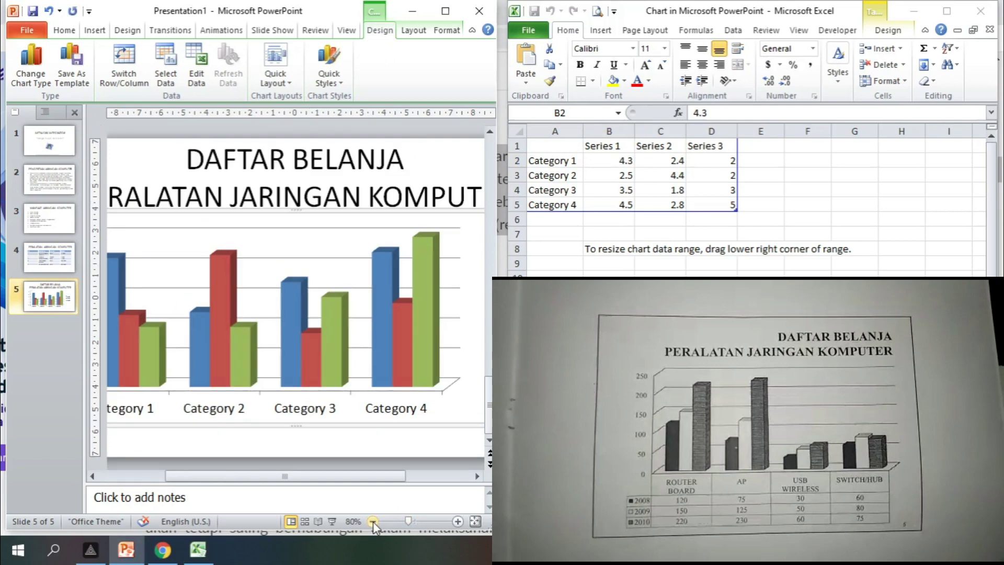
left_click(372, 522)
left_click(372, 522)
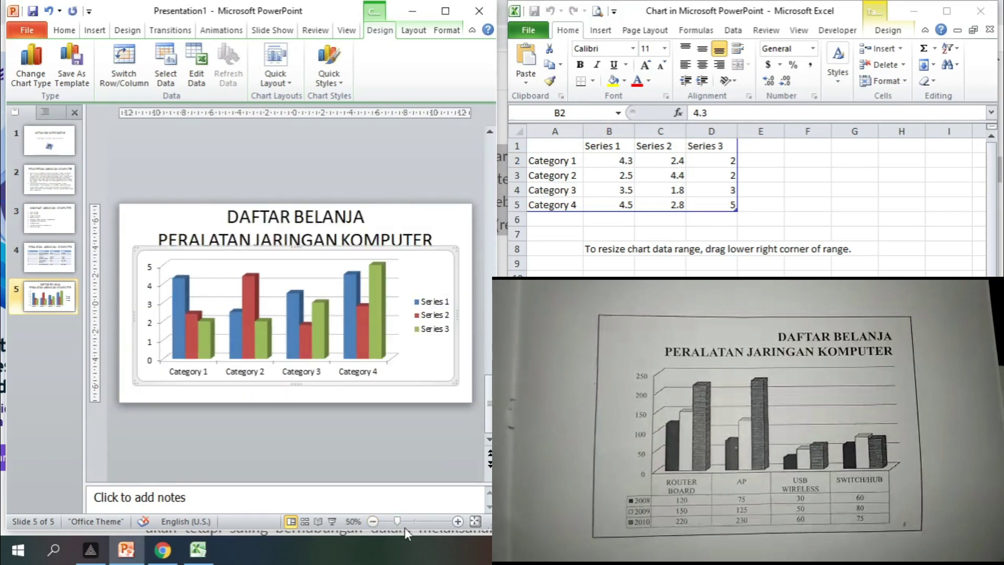
left_click(594, 264)
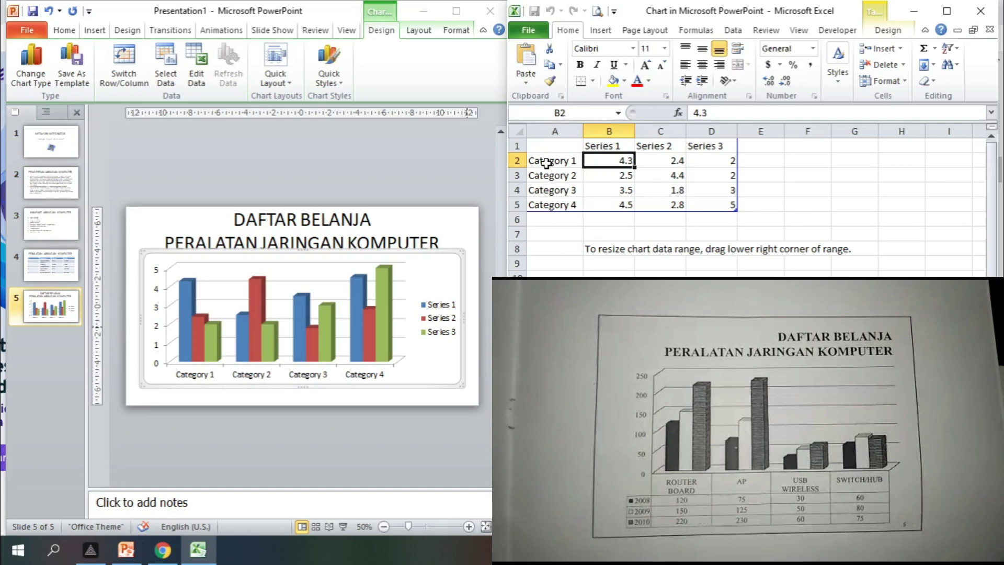
Rename the chart categories to ROUTER BOARD, AP, USB WIRELESS and SWIITCH/HUB.
left_click(547, 164)
left_click(601, 146)
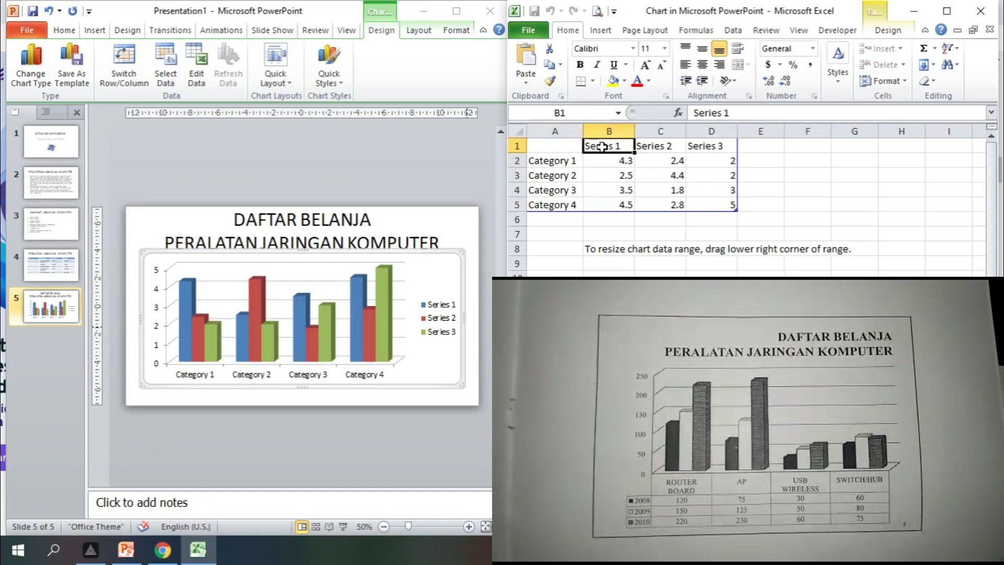
left_click(564, 162)
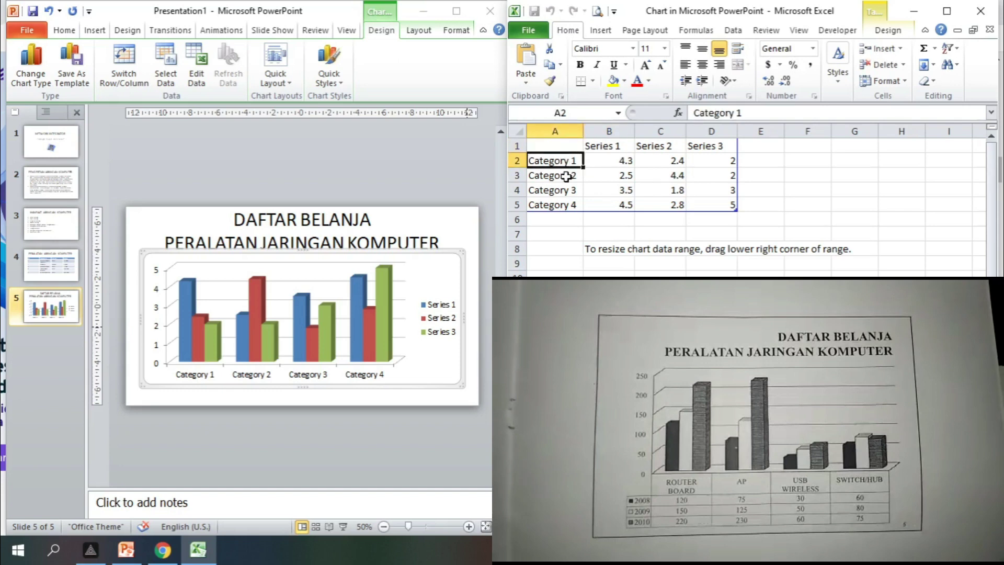
type("ROUTER")
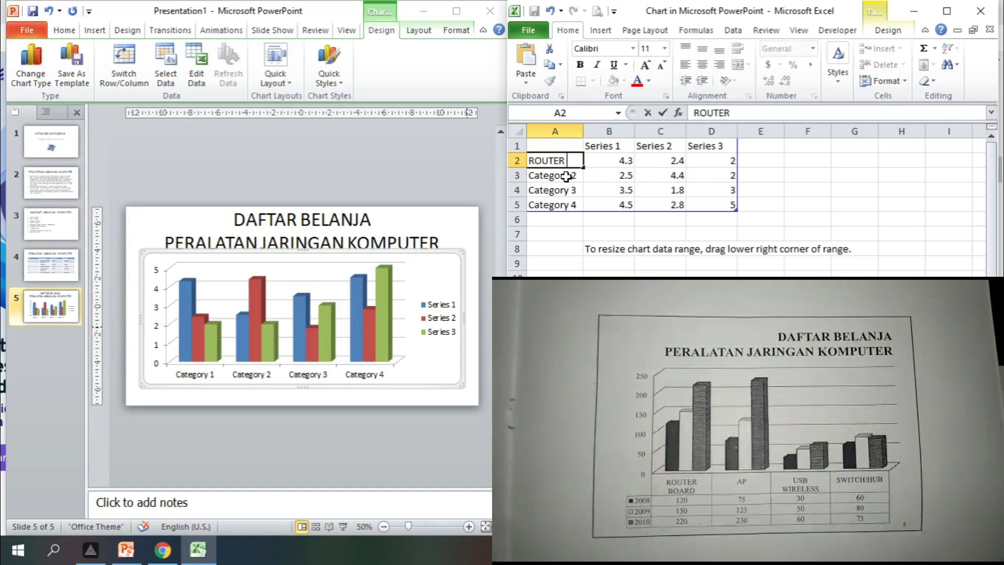
type(" BOARD")
key("Return")
type("AP")
key("Return")
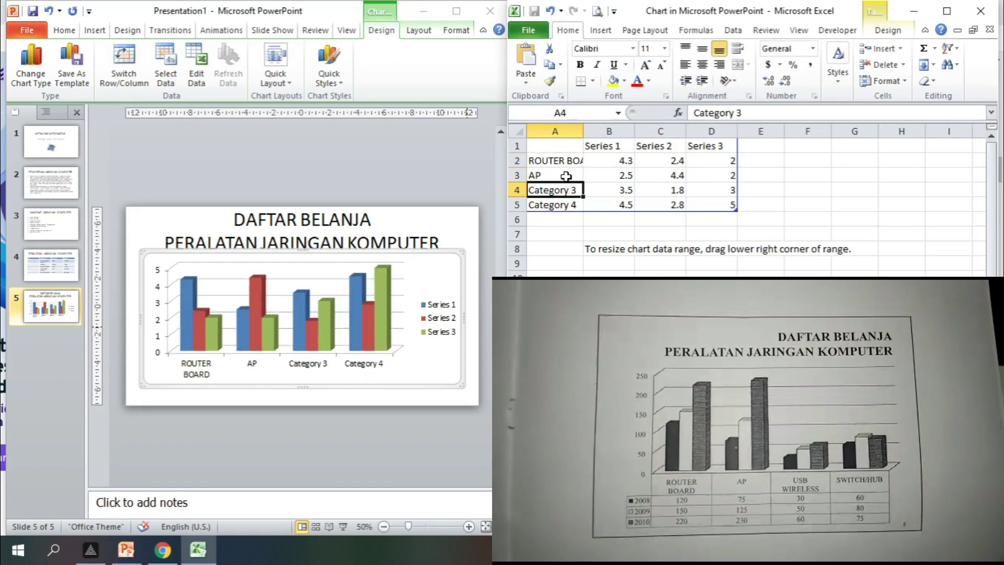
type("USB")
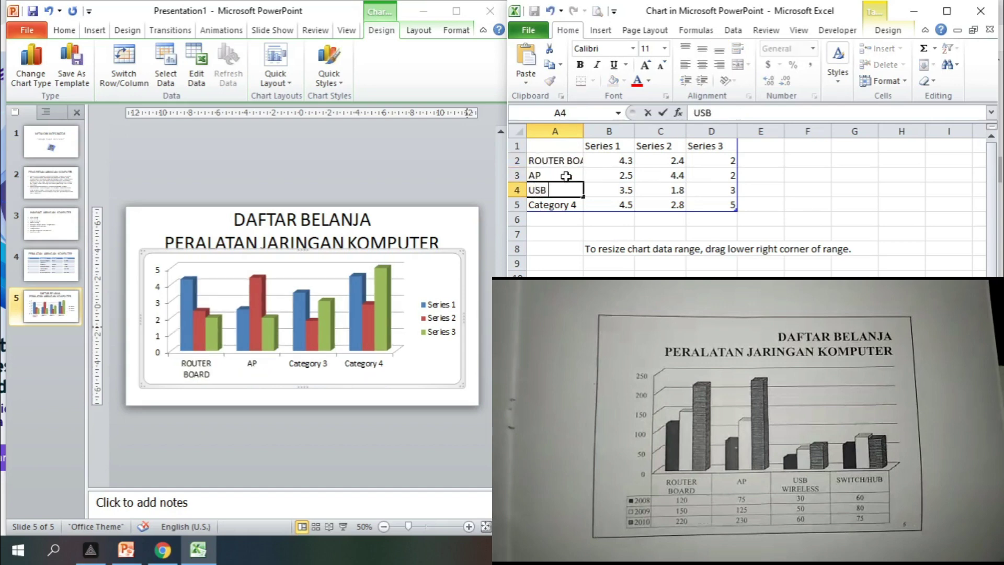
type(" WIRELESS")
key("Return")
type("SWIITCH/")
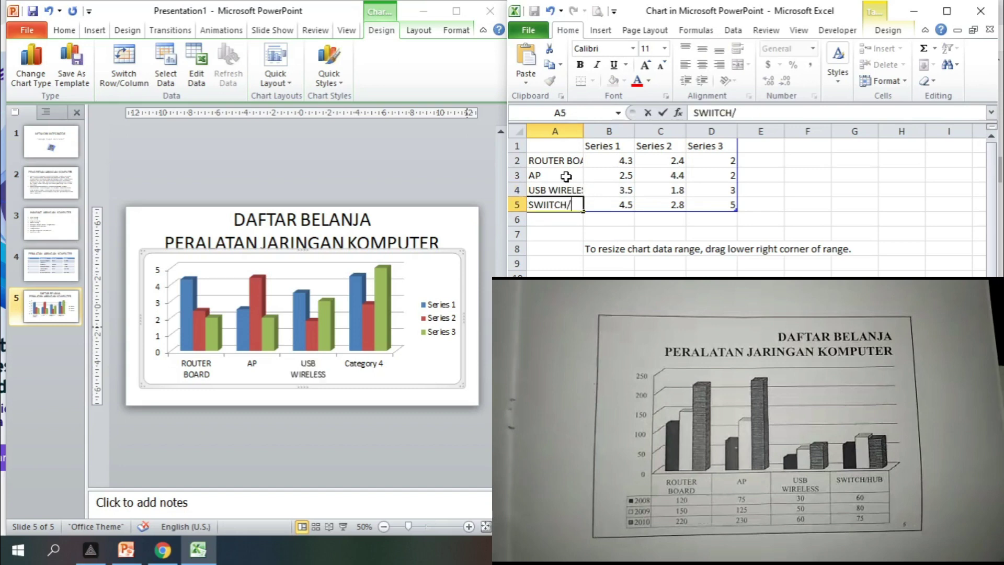
type("HUB")
key("Tab")
Name the series 2008, 2009 and 2010, and widen column A to fit the labels.
key("Up")
key("Up")
key("Up")
key("Up")
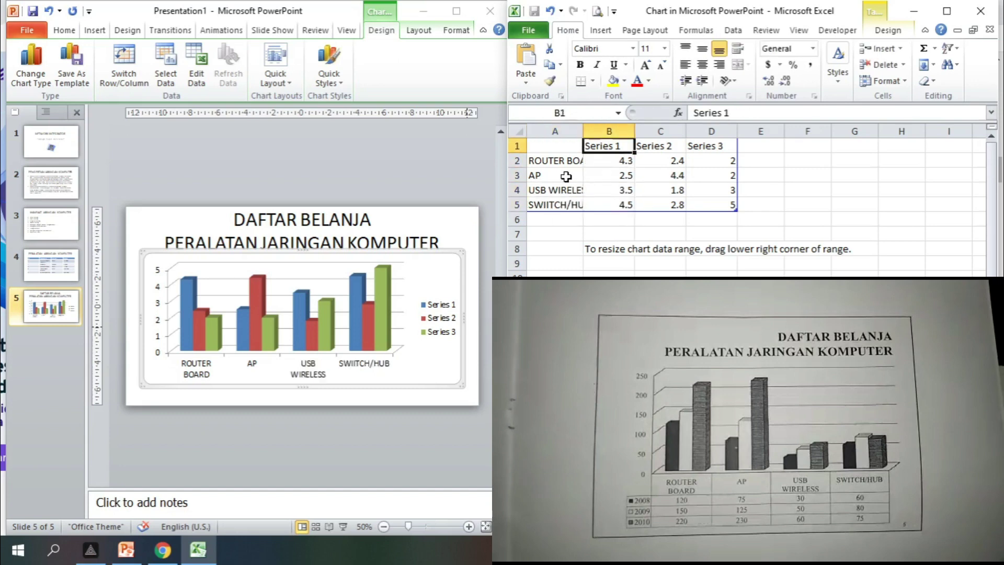
type("200")
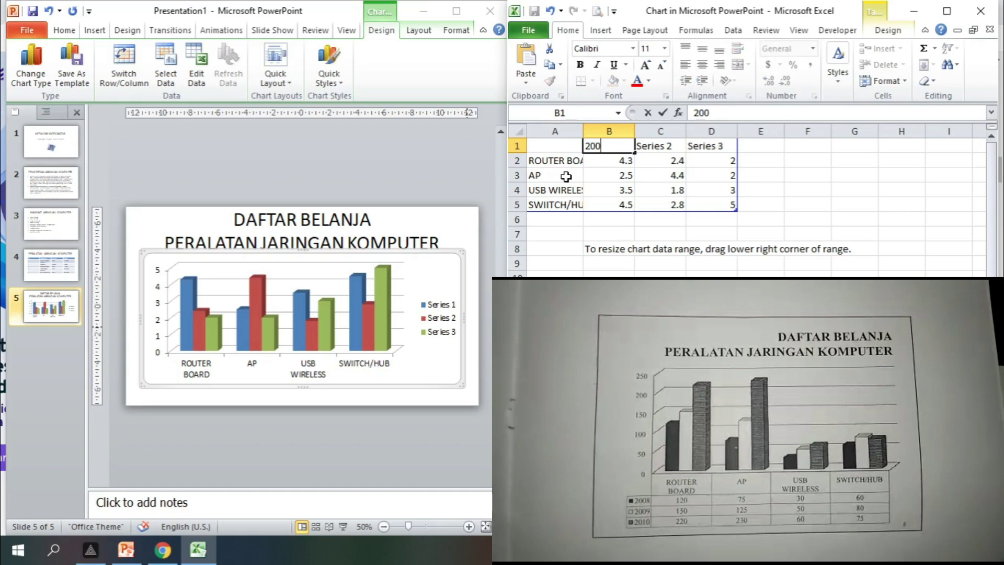
type("8")
key("Tab")
type("2009")
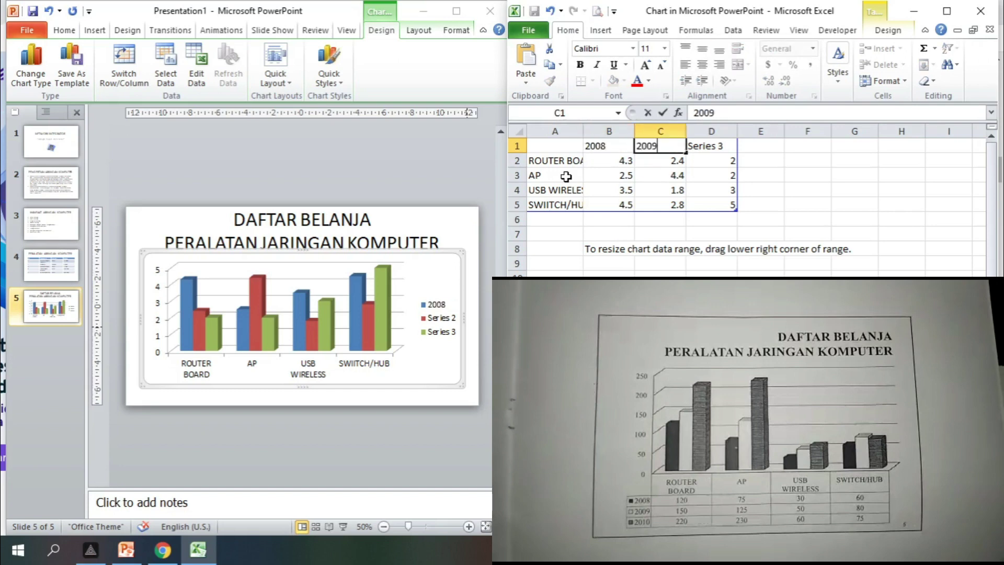
key("Tab")
type("201")
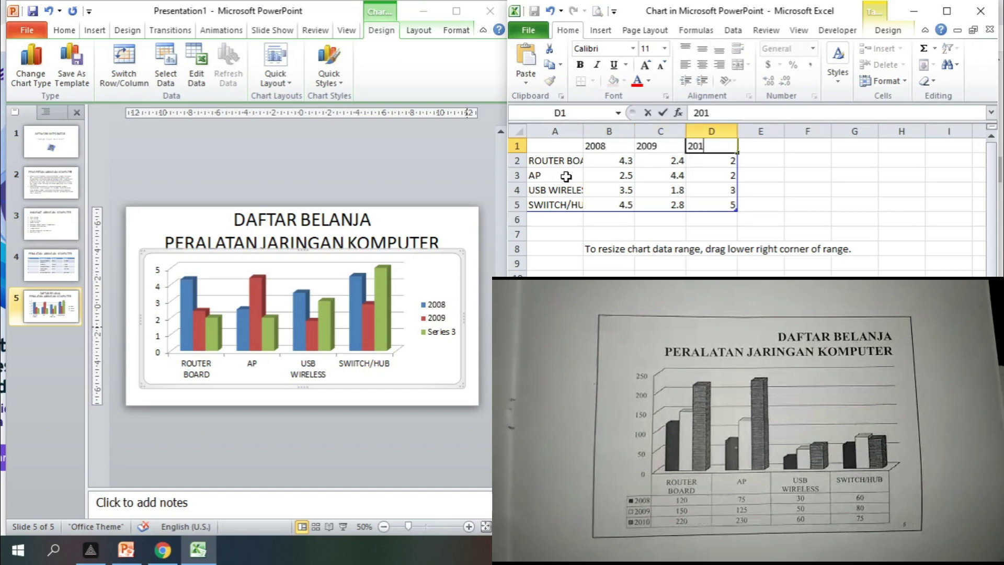
type("0")
key("Return")
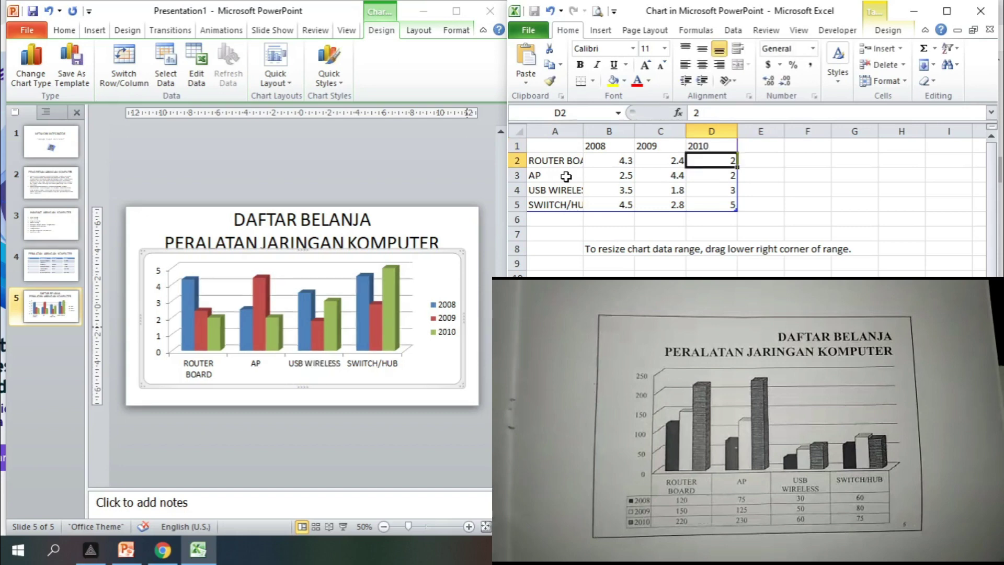
left_click_drag(584, 131, 600, 131)
left_click(626, 263)
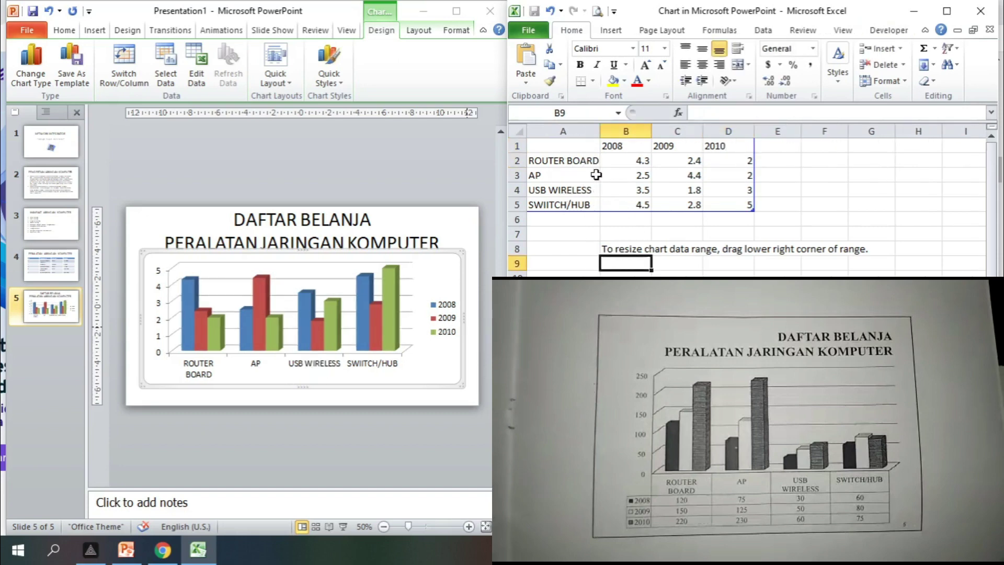
Enter the 2008 values 120, 75, 30 and 60 for the four items.
left_click(630, 162)
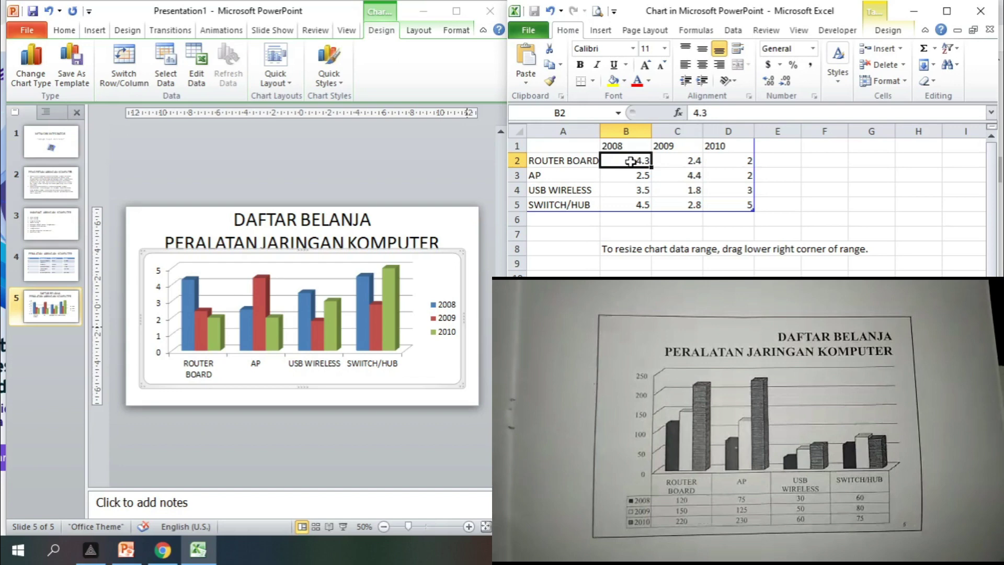
type("120")
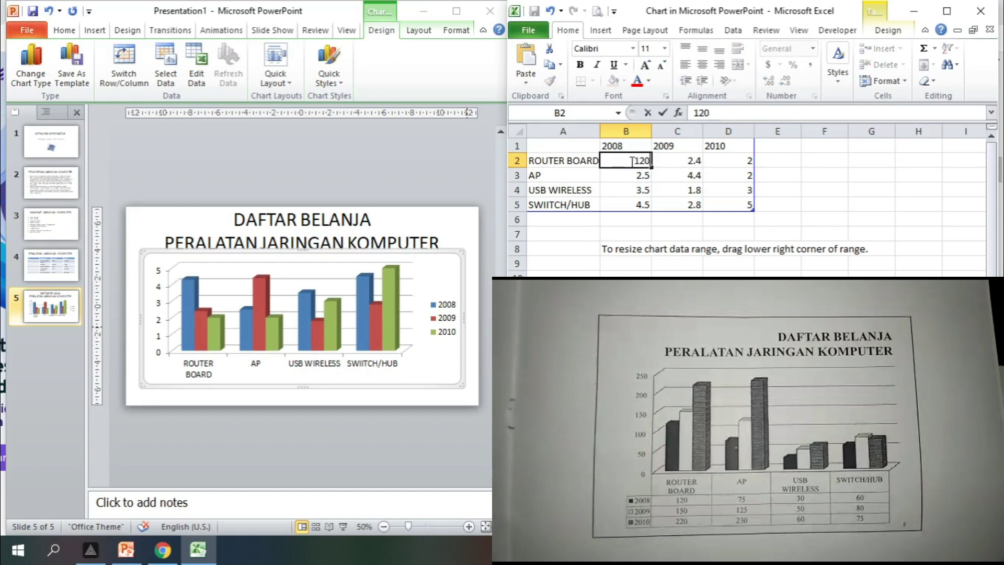
key("Return")
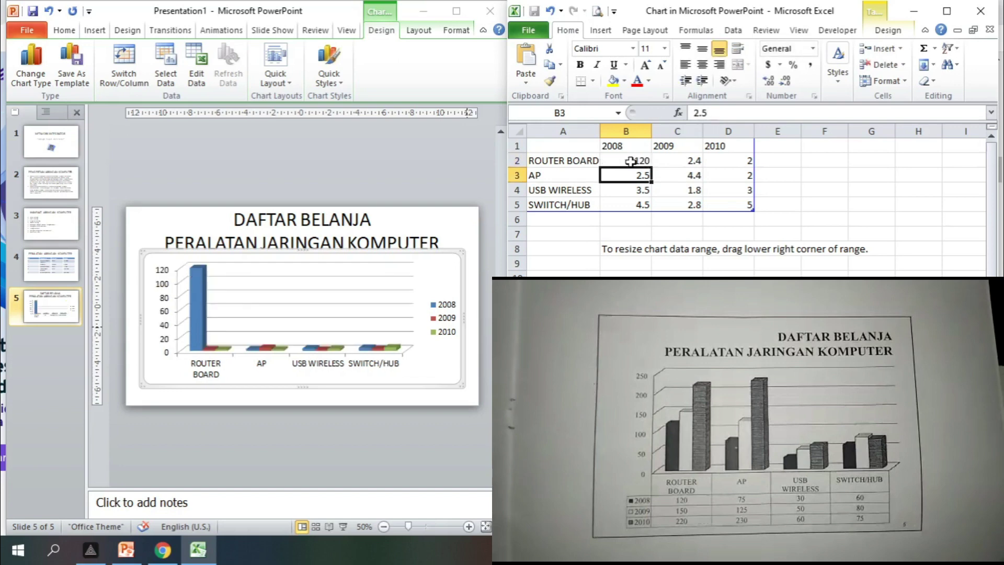
type("75")
key("Return")
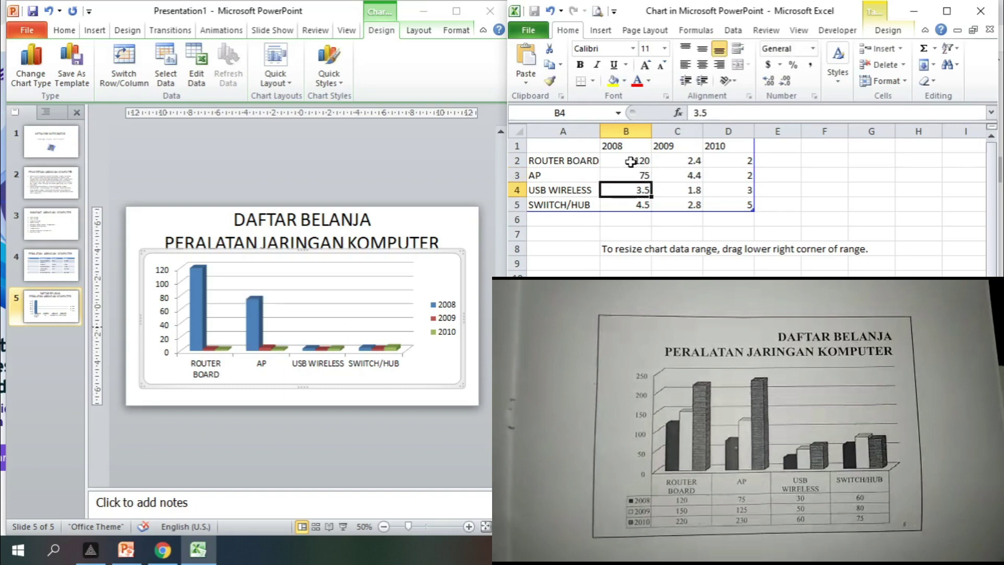
type("30")
key("Return")
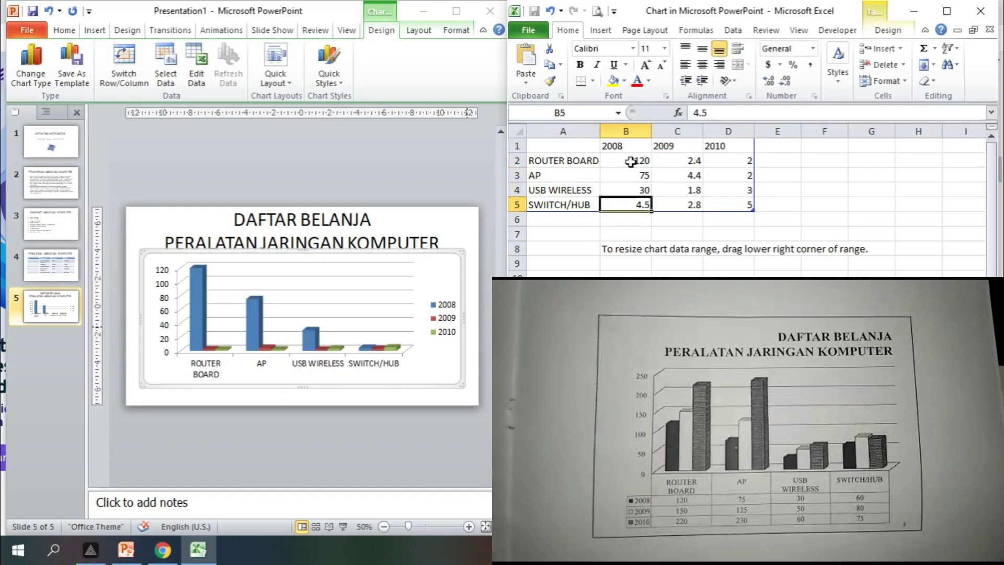
type("60")
key("Tab")
Enter the 2009 values 150, 125, 50 and 80 for the four items.
key("Up")
key("Up")
key("Up")
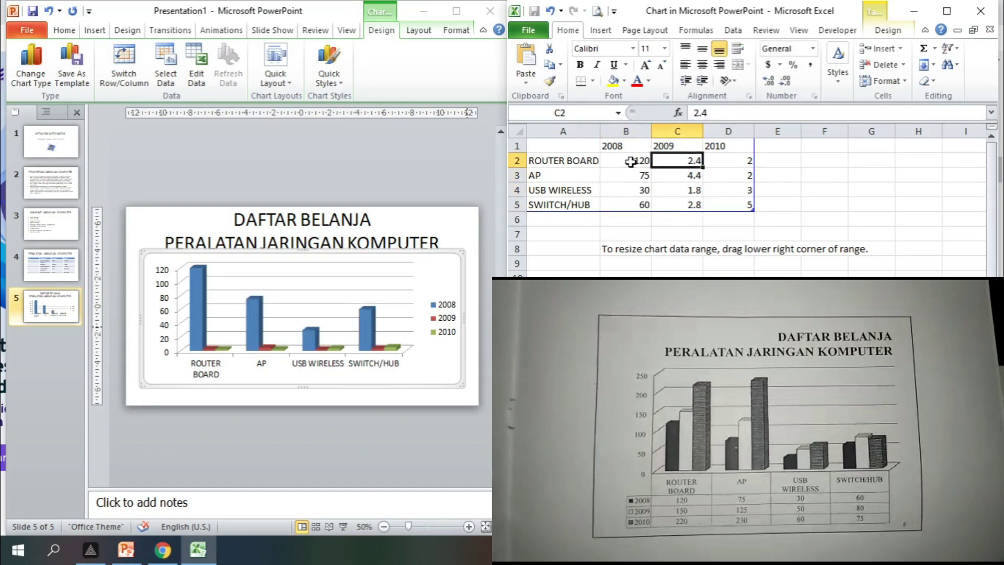
type("15")
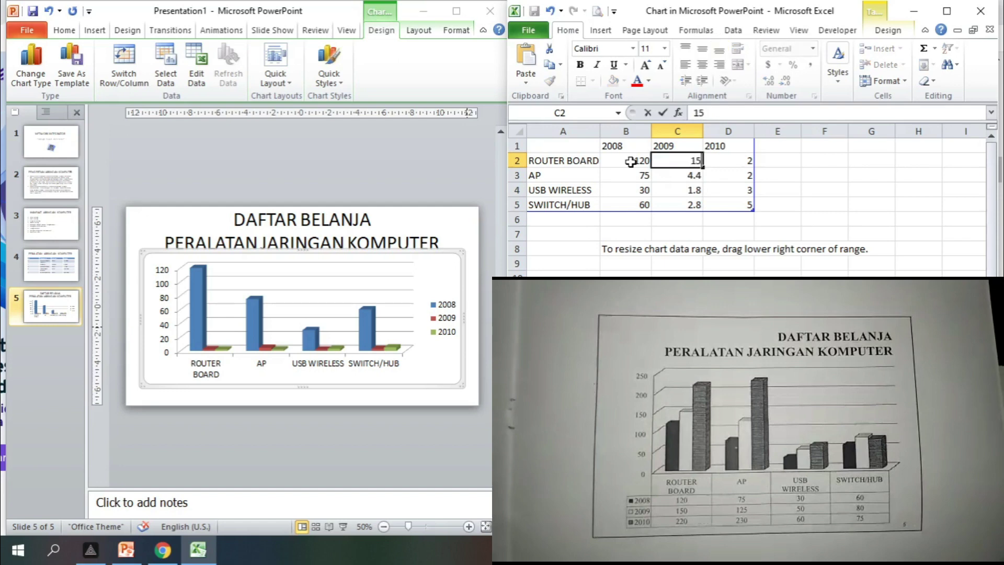
type("0")
key("Return")
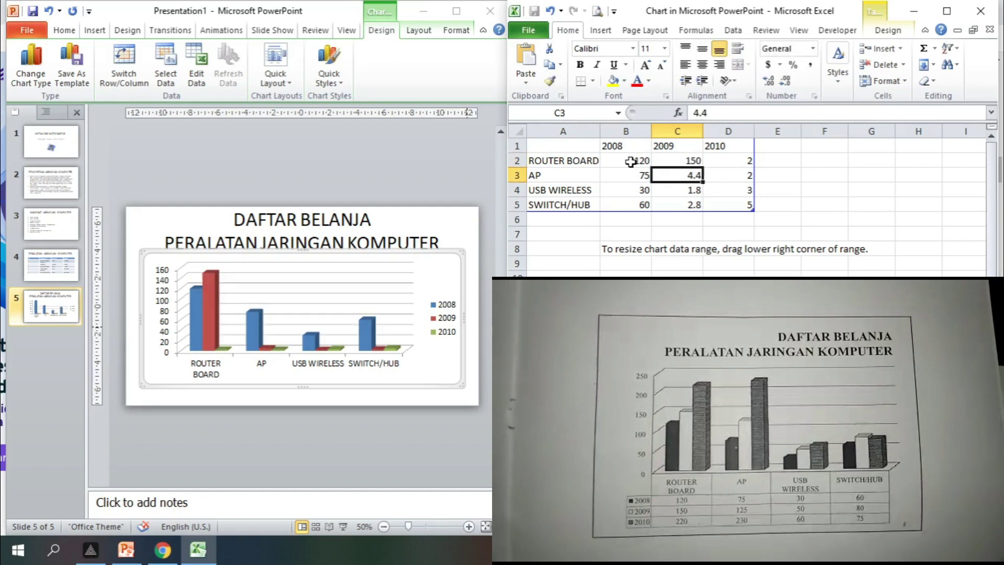
type("125")
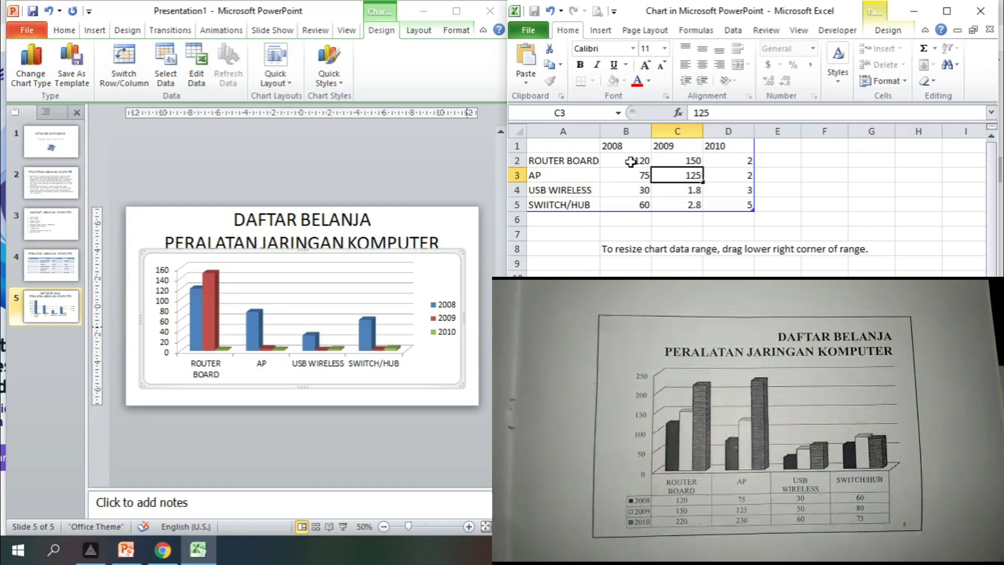
key("Return")
type("50")
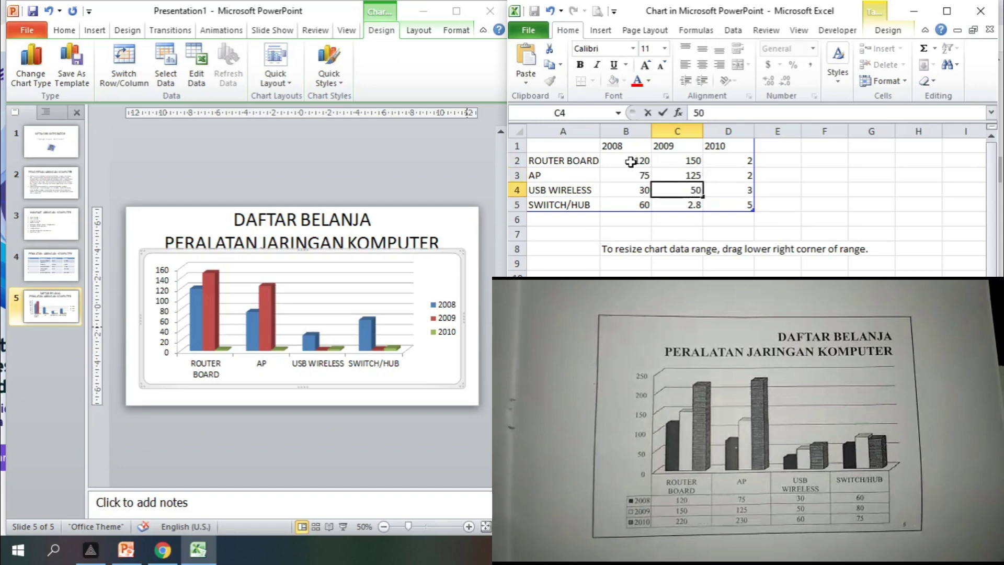
key("Return")
type("80")
key("Tab")
Enter the 2010 values 220, 230, 60 and 75, then close the chart data sheet.
key("Up")
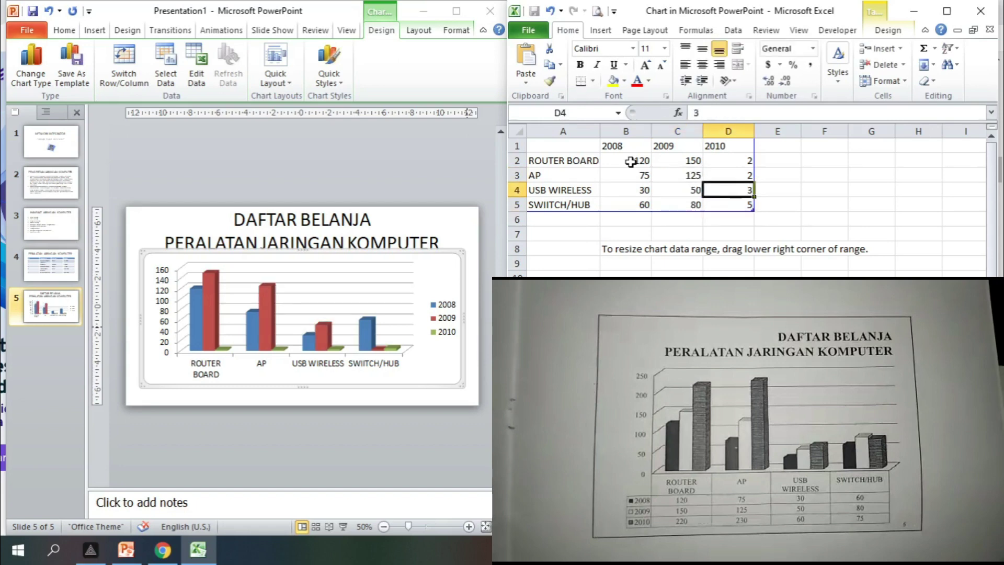
key("Up")
key("Up")
type("2")
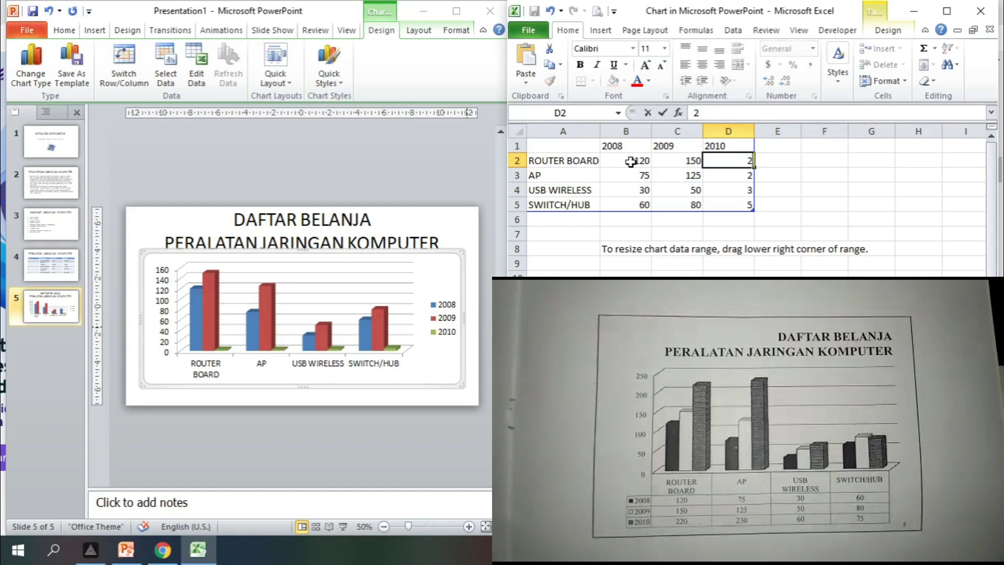
type("20")
key("Return")
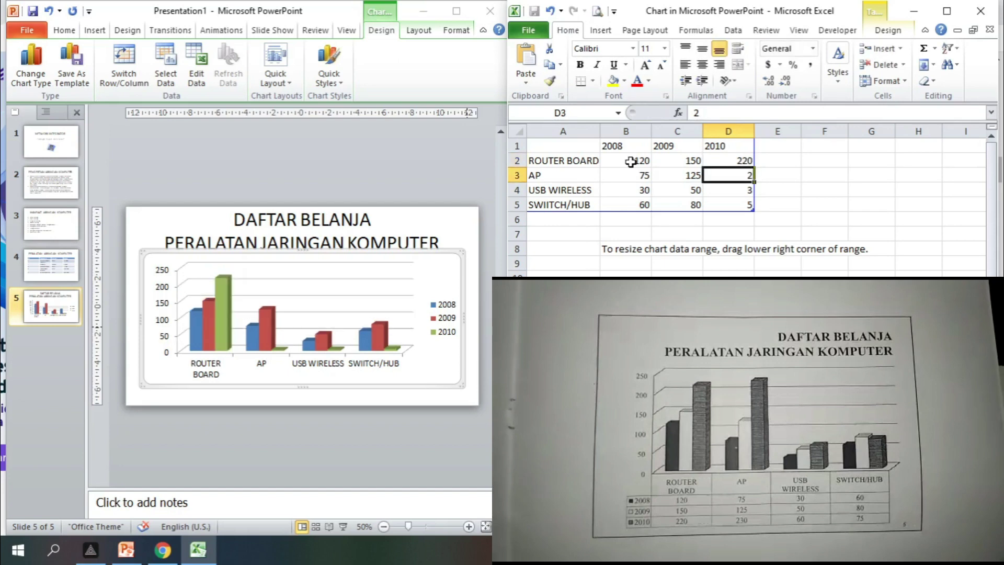
type("230")
key("Return")
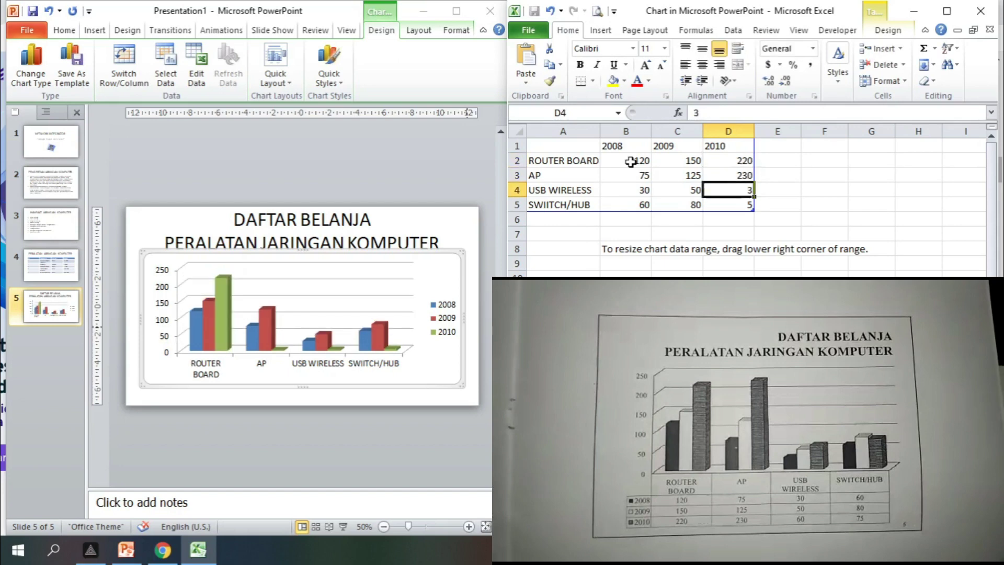
type("60")
key("Return")
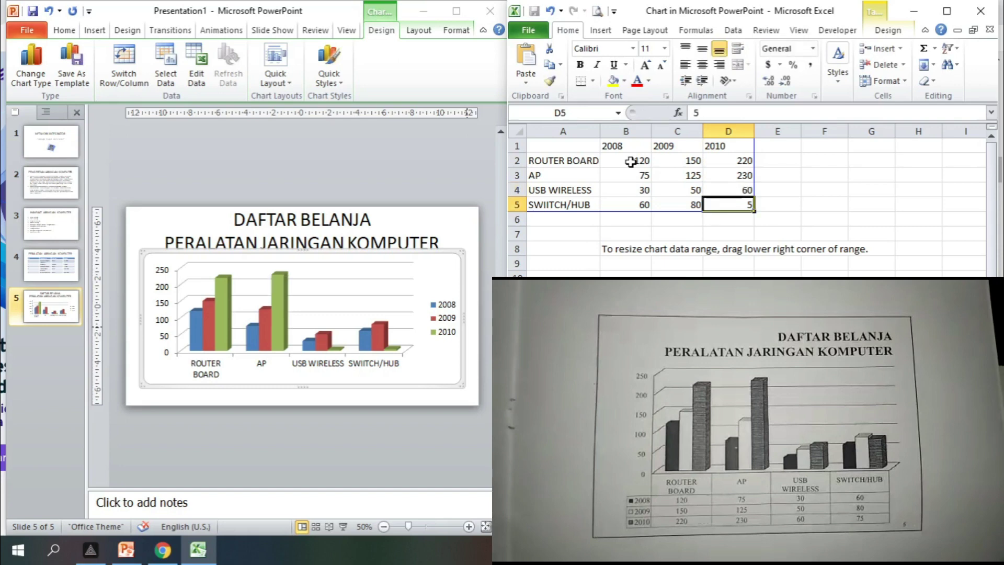
type("75")
key("Return")
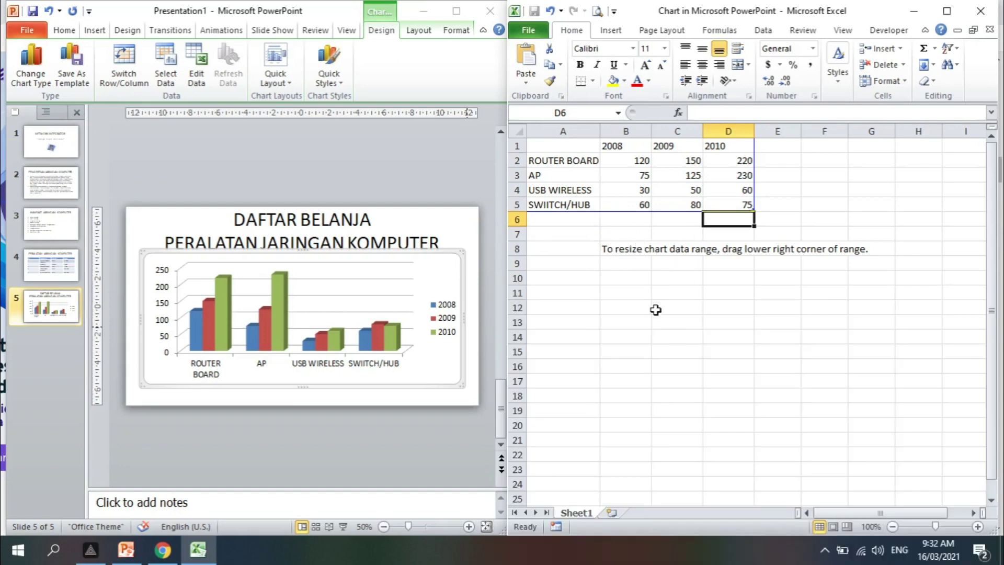
left_click(981, 11)
left_click(456, 11)
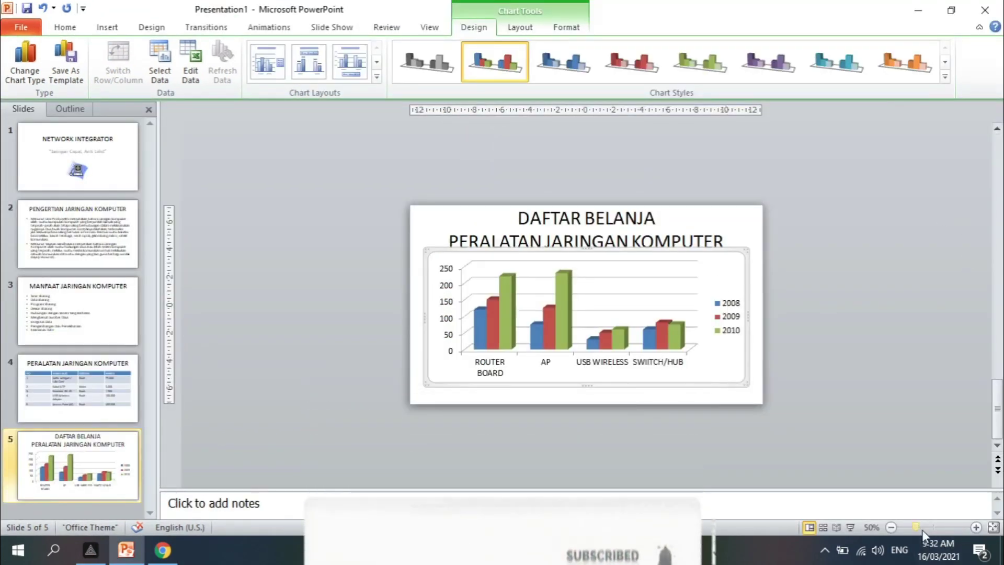
Zoom the slide to 88% and bring up the New Slide layout choices on the Home tab.
left_click_drag(922, 530, 929, 529)
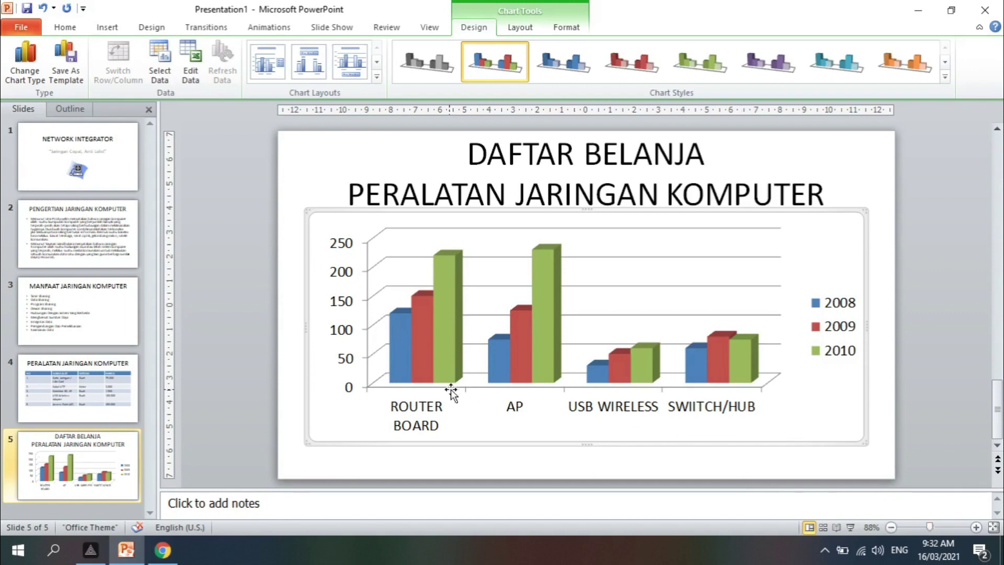
left_click(67, 28)
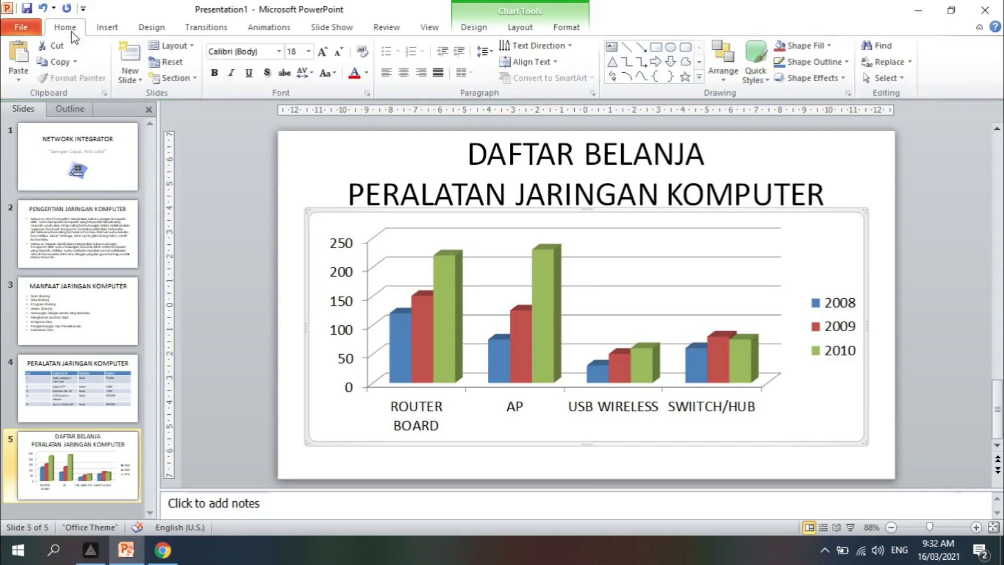
left_click(130, 78)
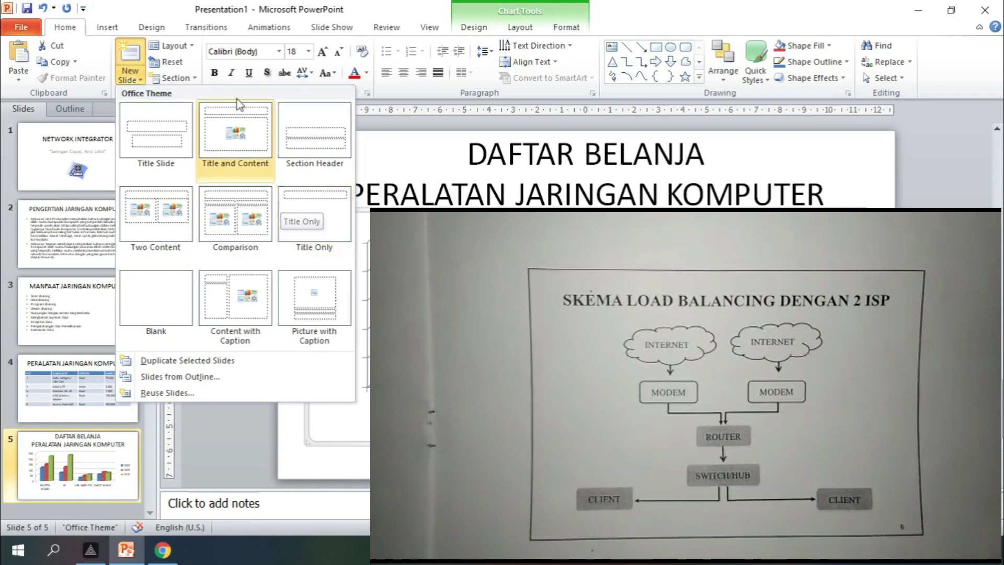
Add a Title Only slide titled 'SKEMA LOAD BALANCING DENGAN 2 ISP'.
left_click(317, 224)
type("S")
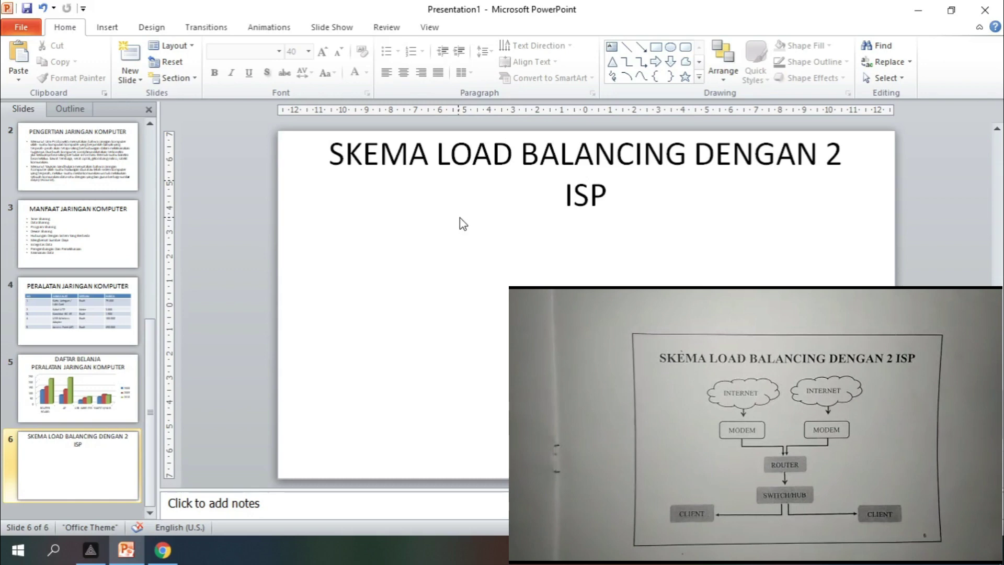
left_click(106, 28)
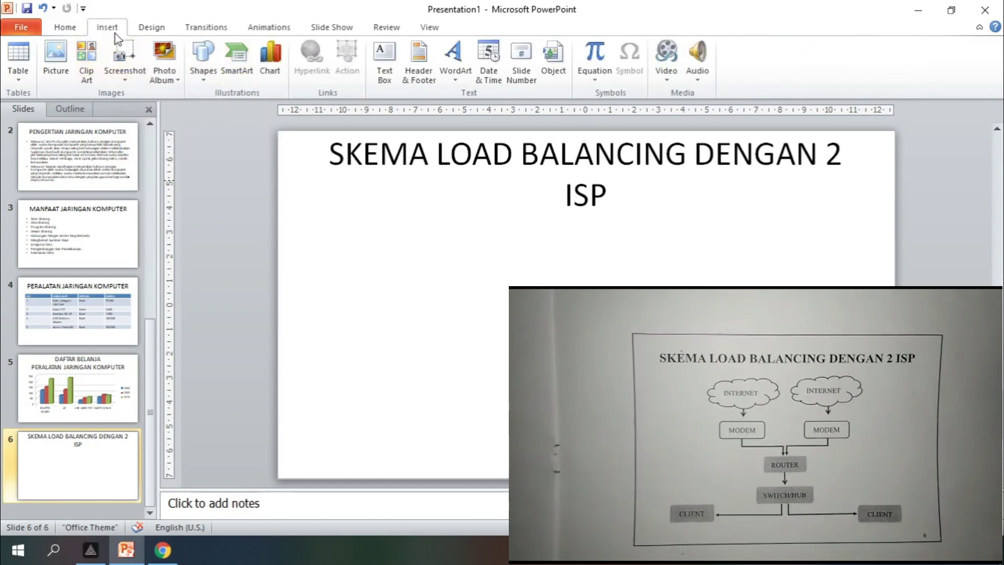
Draw a cloud shape below the title, left of centre, and label it INTERNET.
left_click(212, 76)
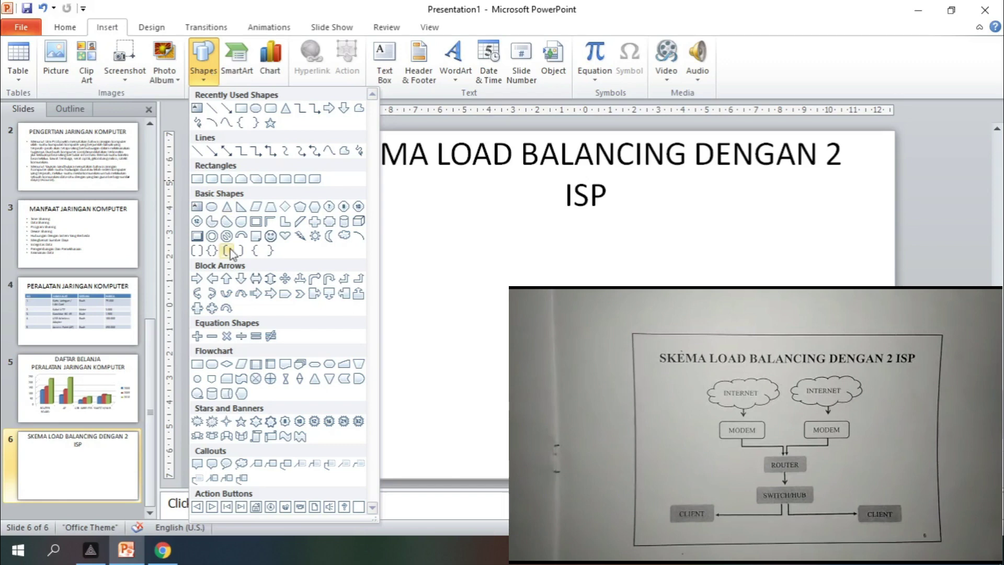
left_click(344, 238)
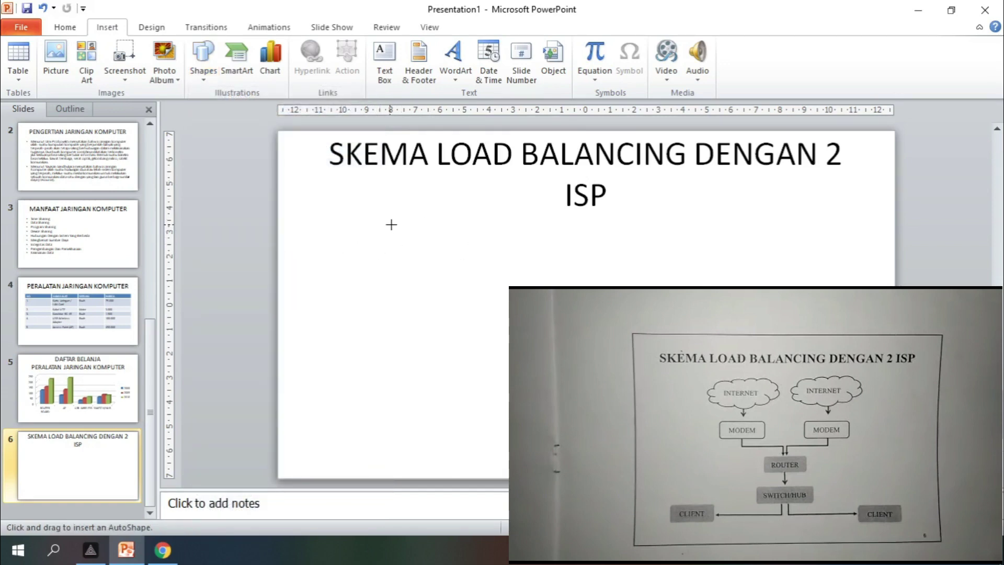
mouse_move(390, 226)
left_mouse_down()
mouse_move(456, 263)
mouse_move(530, 277)
left_mouse_up()
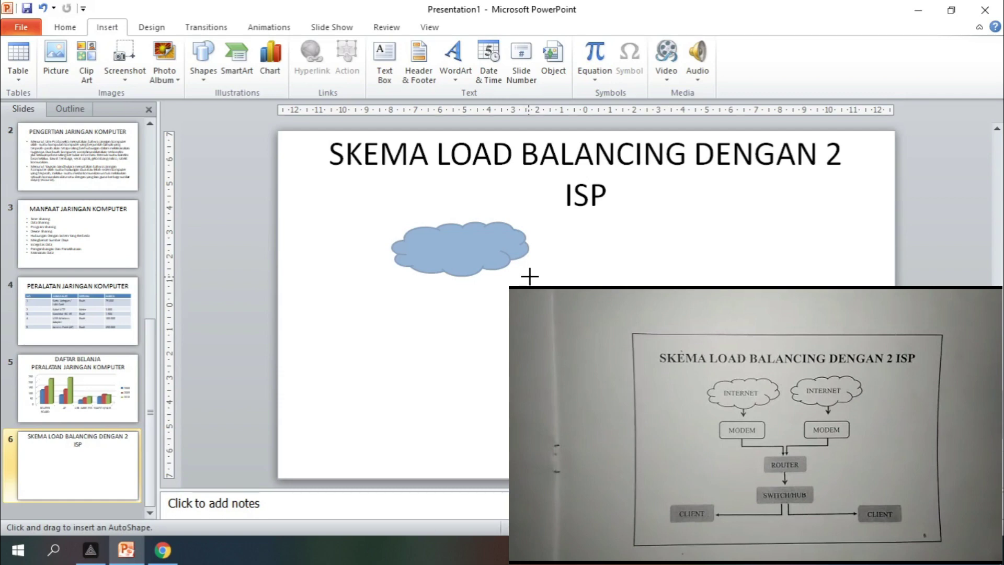
left_click_drag(529, 276, 529, 276)
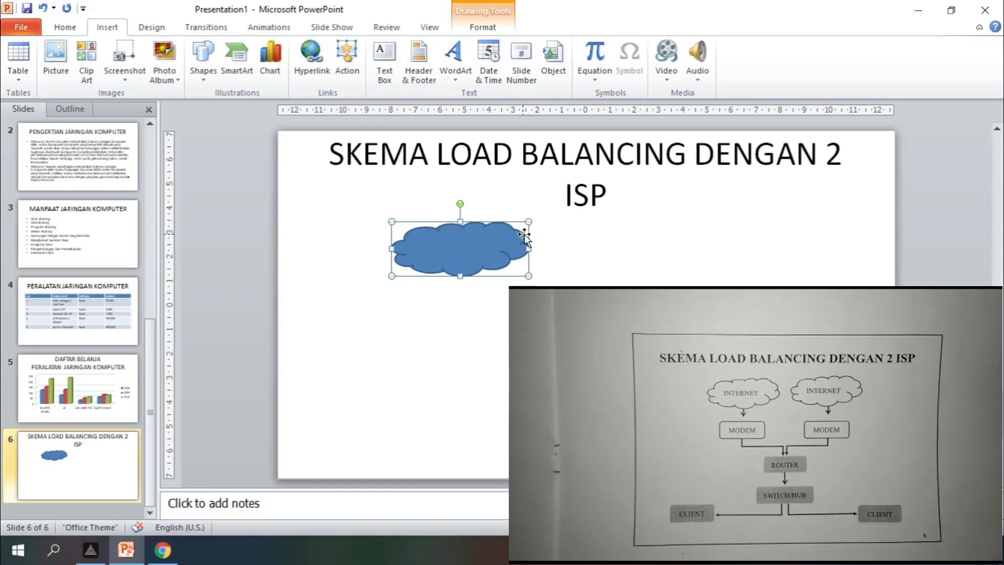
right_click(459, 245)
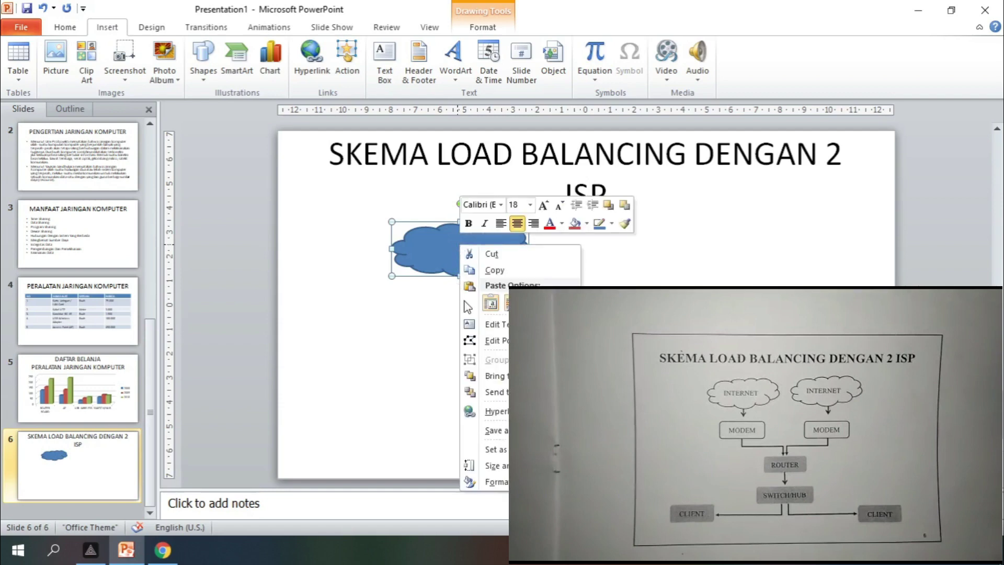
left_click(477, 325)
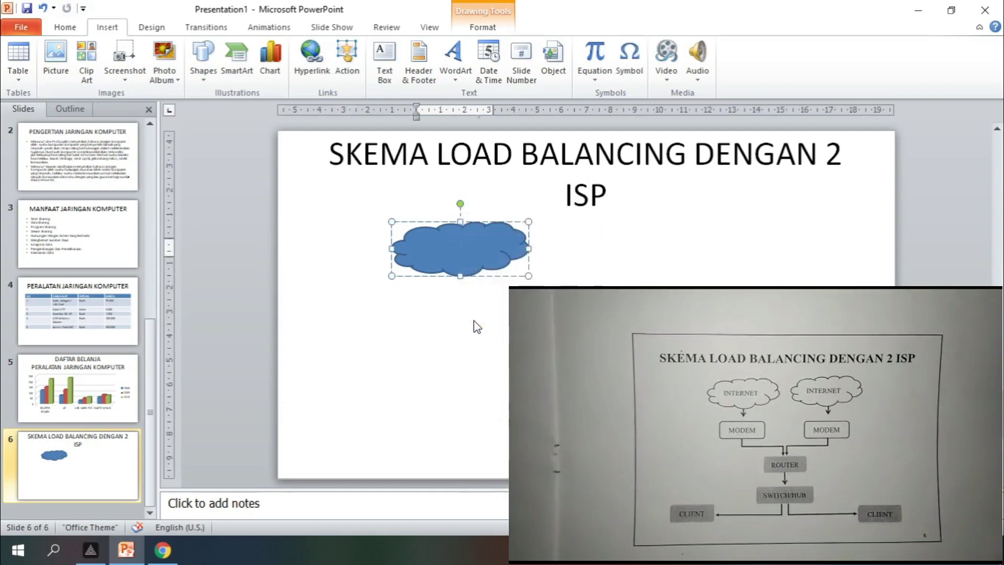
type("INTERNET")
left_click(599, 282)
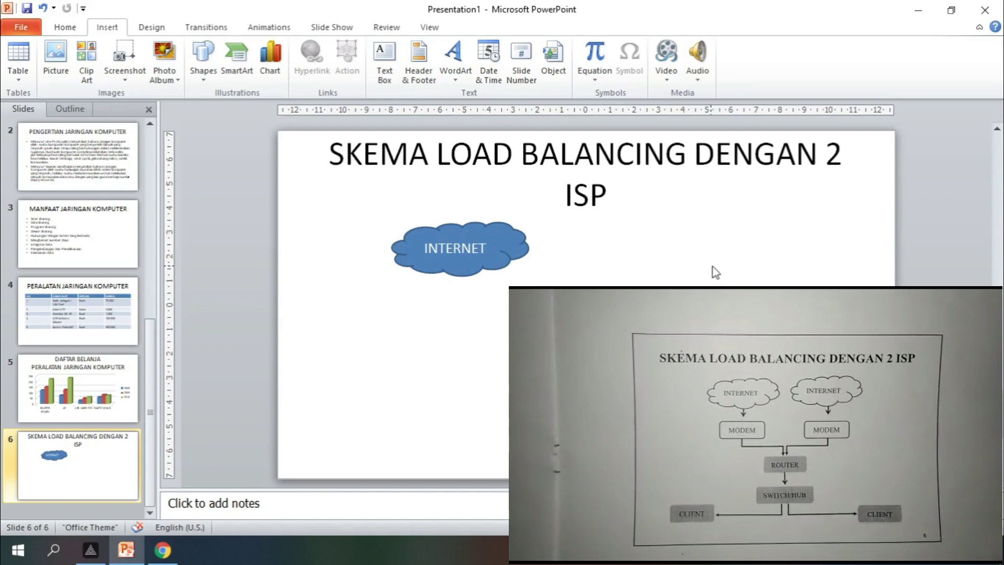
Copy the INTERNET cloud and position the duplicate level with it on the right.
left_click(514, 253)
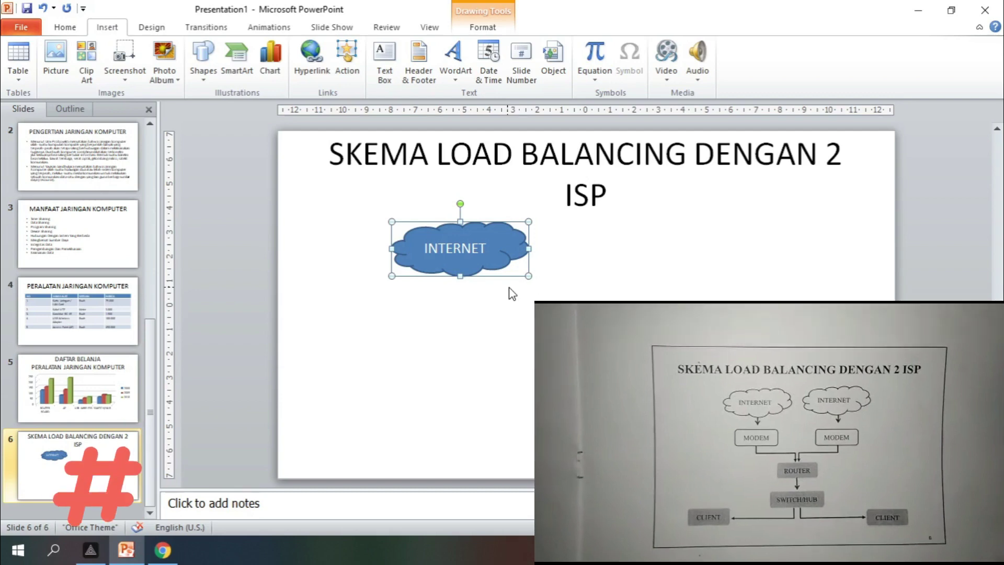
key("ctrl+c")
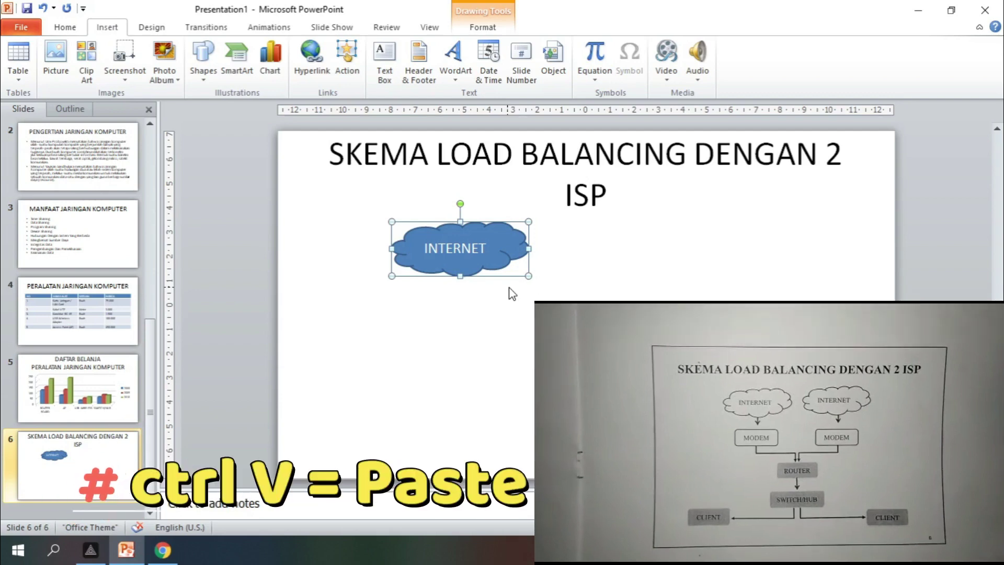
key("ctrl+v")
key("Right")
key("Right")
key("Right")
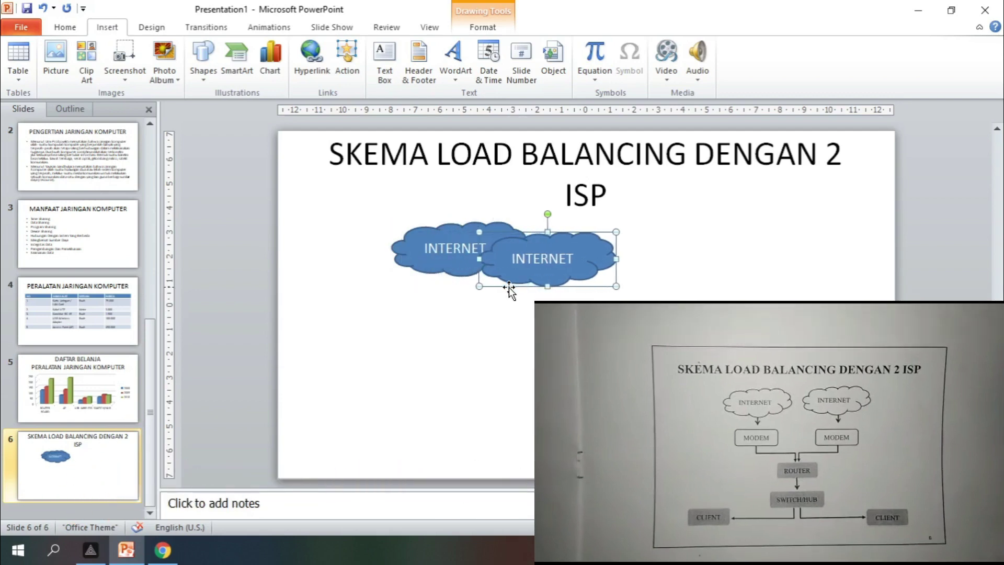
key("Right")
key("Right")
key("Right")
key("Right")
key("Right")
key("Right")
key("Up")
key("Up")
key("Up")
key("Up")
key("Up")
key("Up")
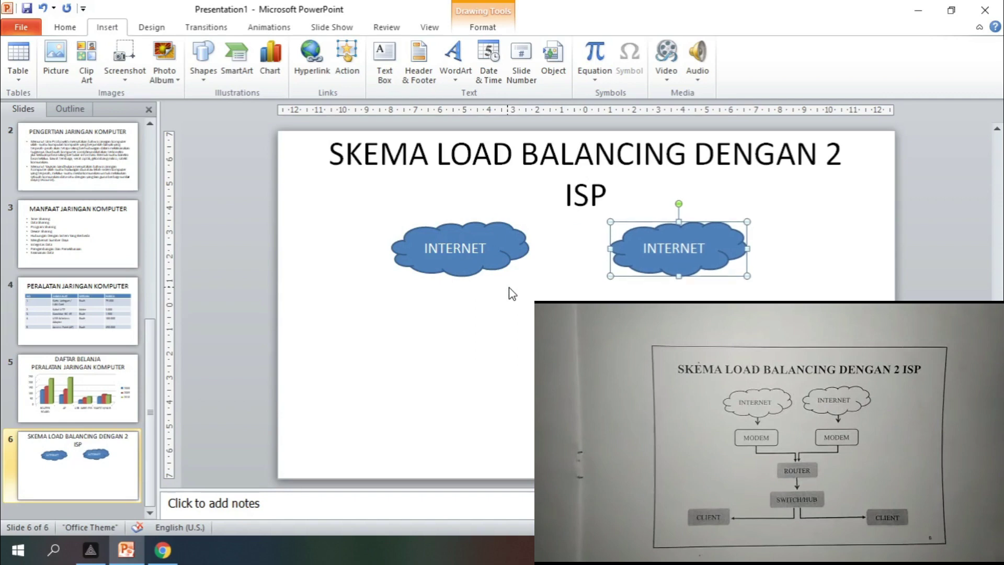
key("Left")
key("Left")
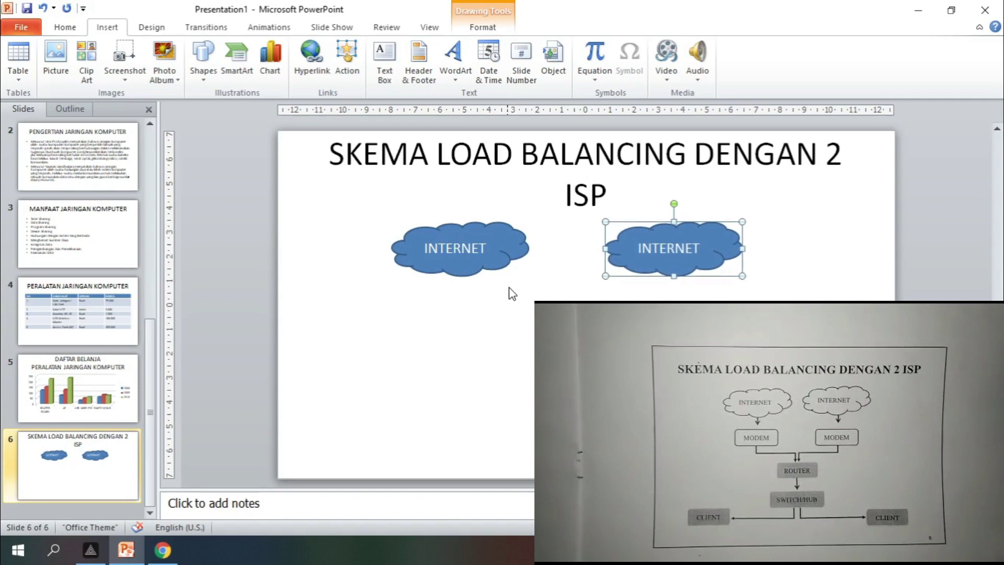
key("Left")
key("Left")
key("Left")
key("Right")
key("Right")
key("Right")
key("Right")
key("Right")
key("Right")
key("Right")
key("Right")
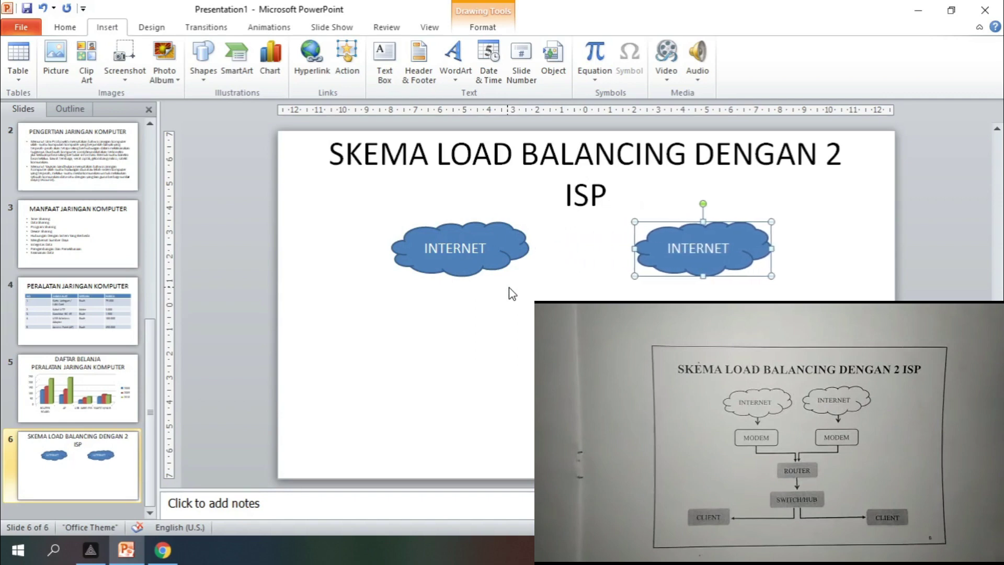
left_click_drag(673, 222, 640, 222)
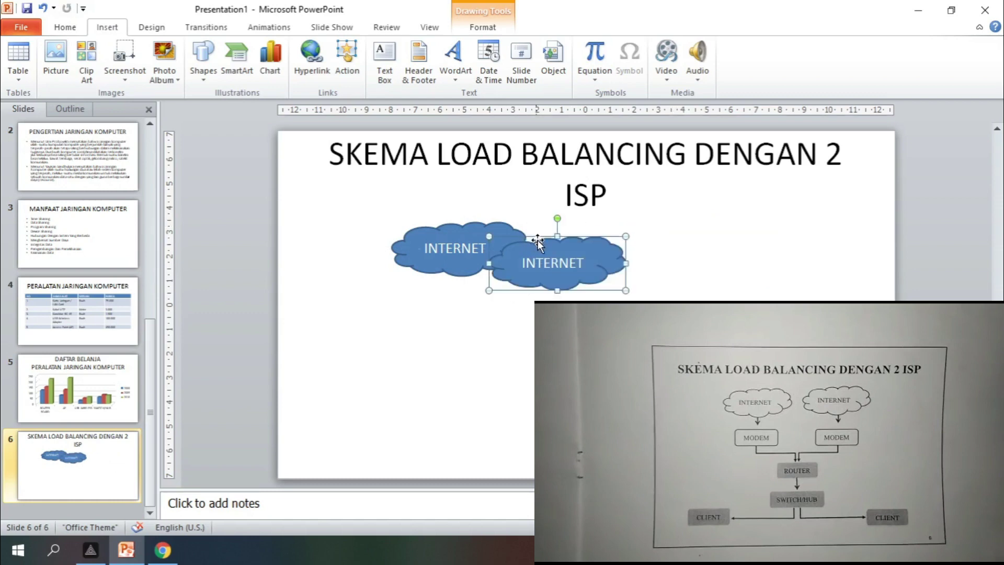
left_click(536, 279)
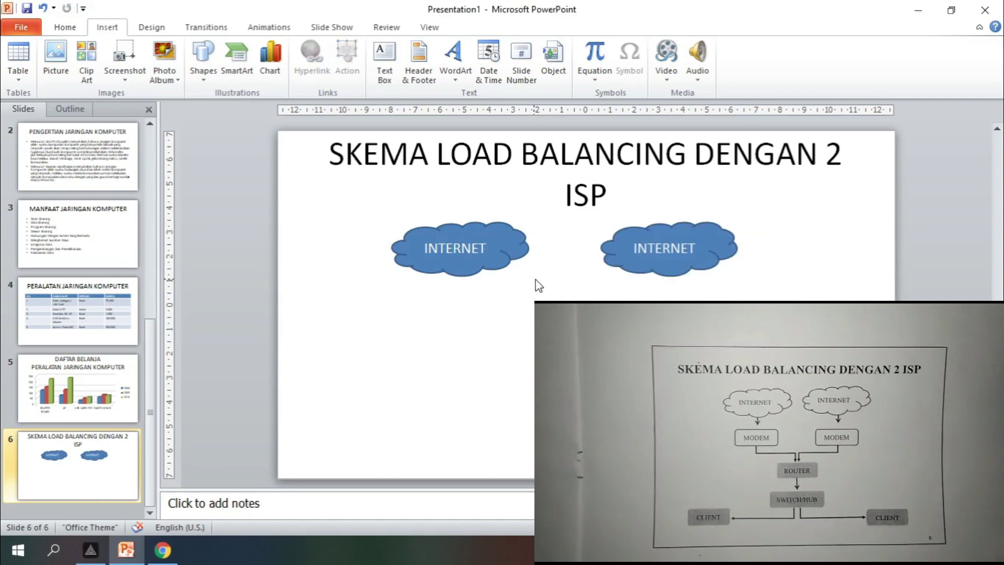
left_click(209, 70)
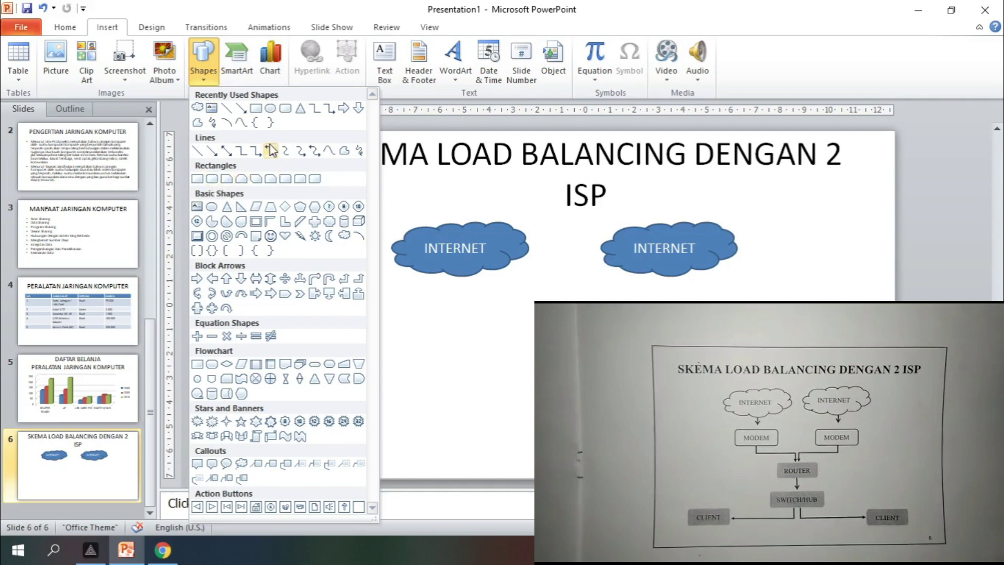
Draw a short downward arrow under the left INTERNET cloud and apply the Intense Line - Dark 1 style.
left_click(210, 152)
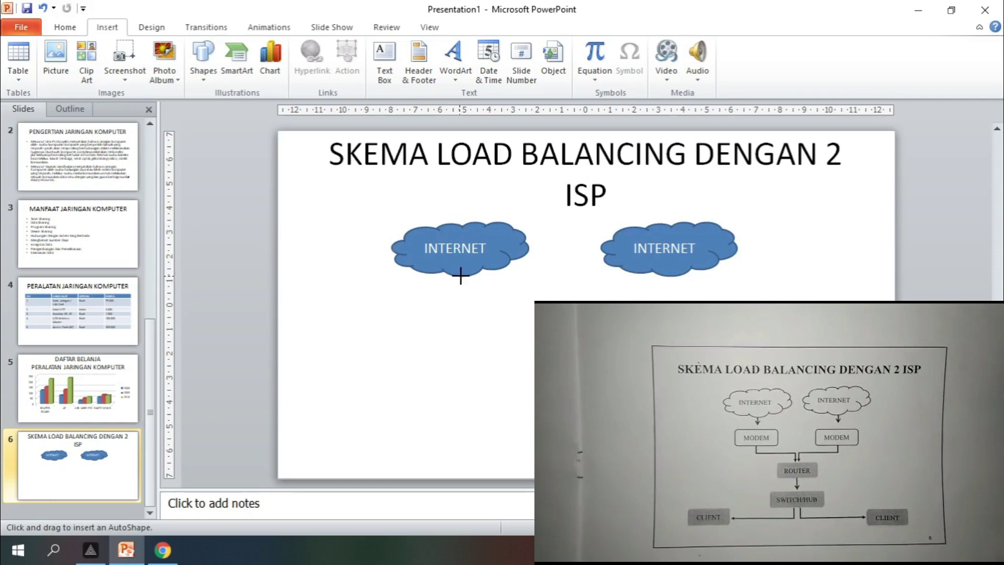
left_click_drag(461, 276, 461, 294)
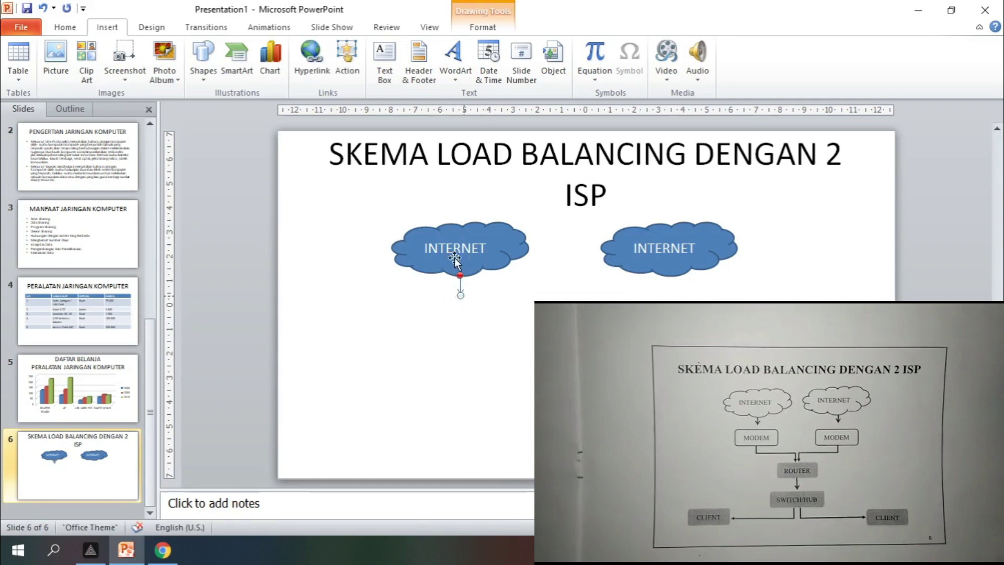
left_click(497, 30)
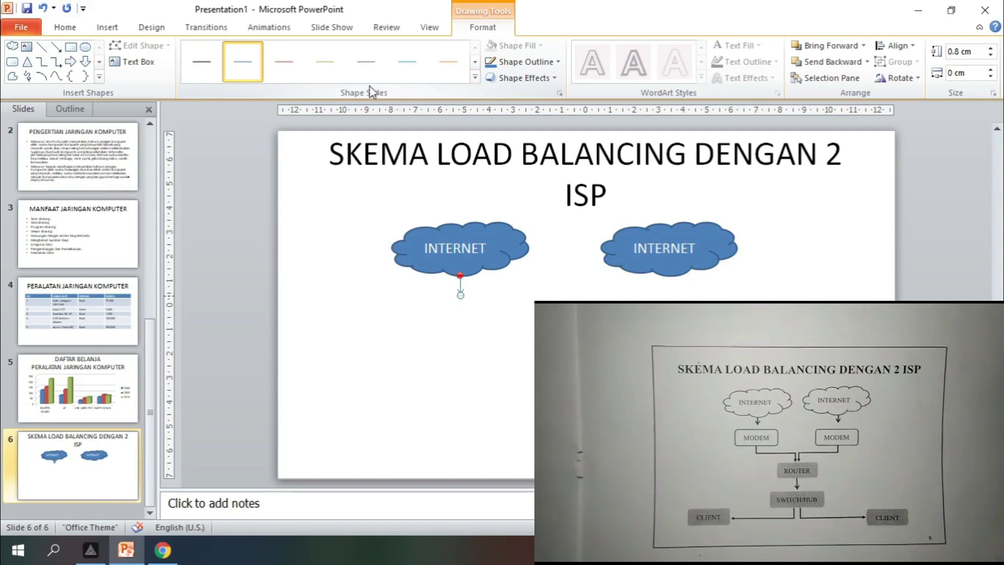
left_click(475, 77)
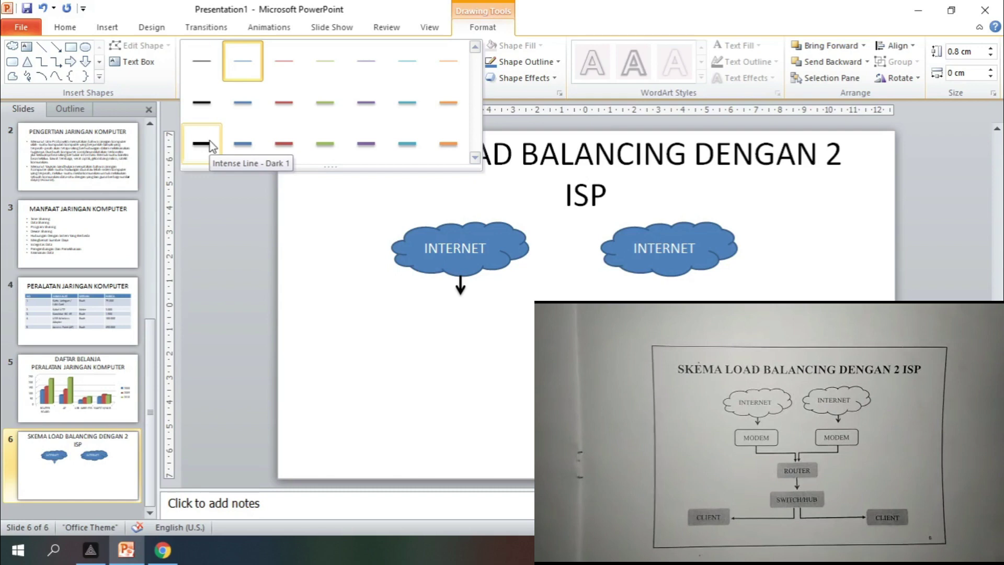
left_click(209, 143)
left_click(543, 275)
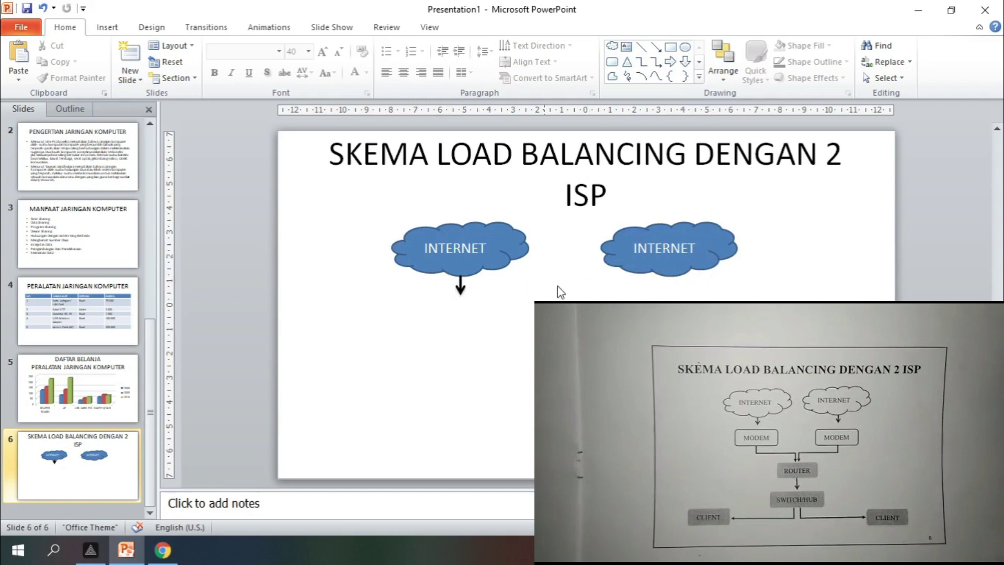
Duplicate the black arrow and position the copy under the right INTERNET cloud.
left_click(461, 286)
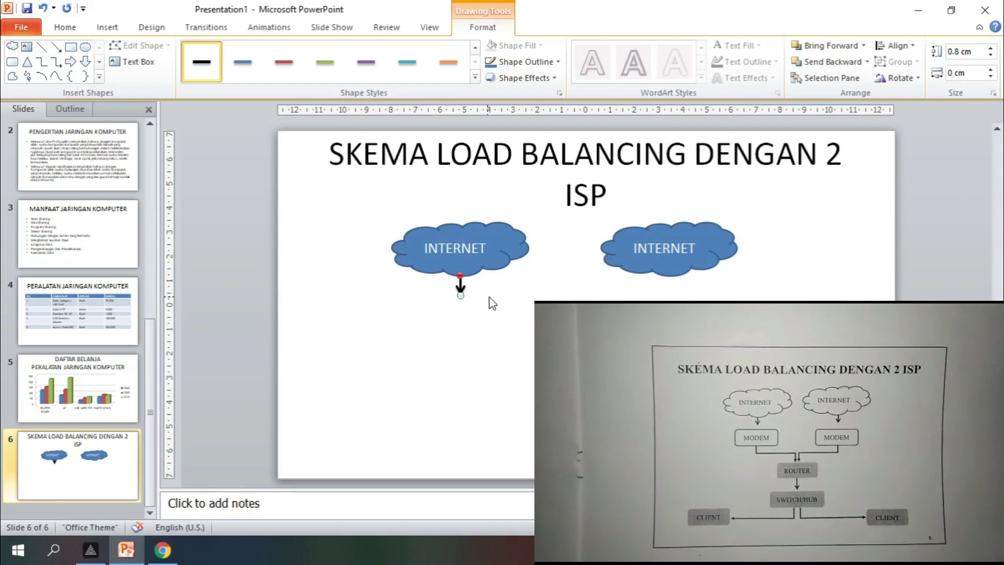
key("ctrl+d")
key("Right")
key("Right")
key("Right")
key("Right")
key("Right")
key("Right")
key("Up")
key("Up")
left_click(491, 303)
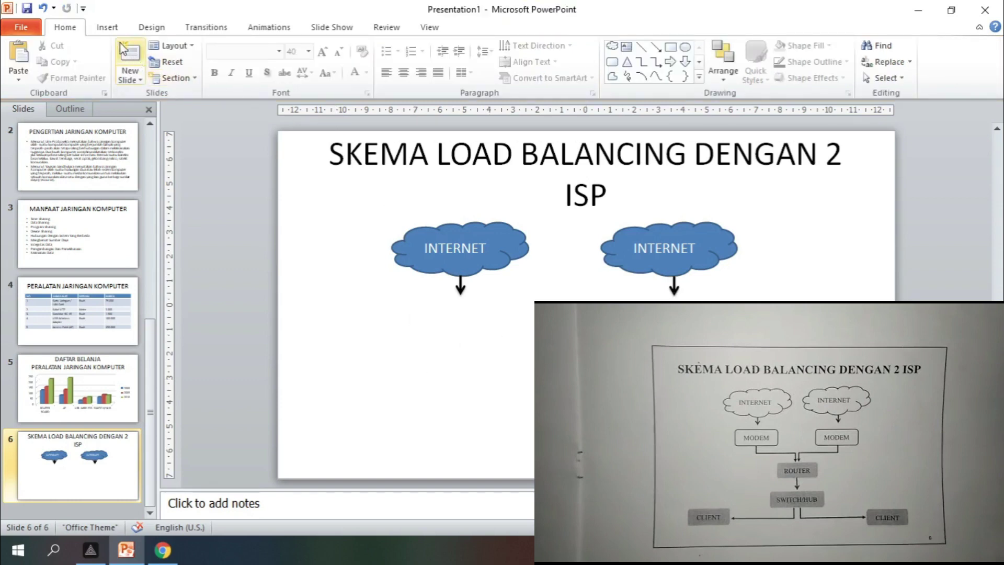
left_click(108, 27)
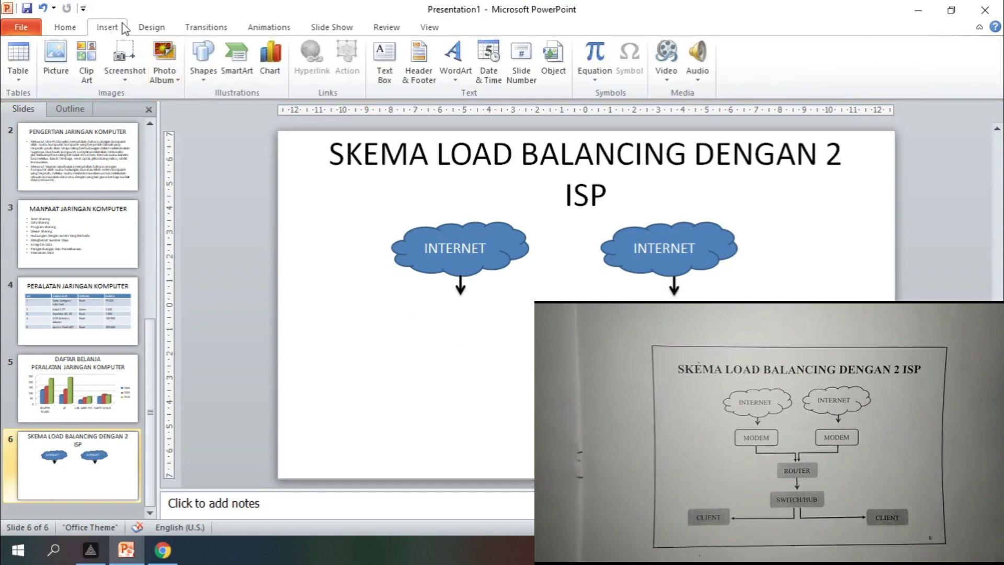
Draw a rectangle below the left cloud's arrow and label it MODEM.
left_click(203, 58)
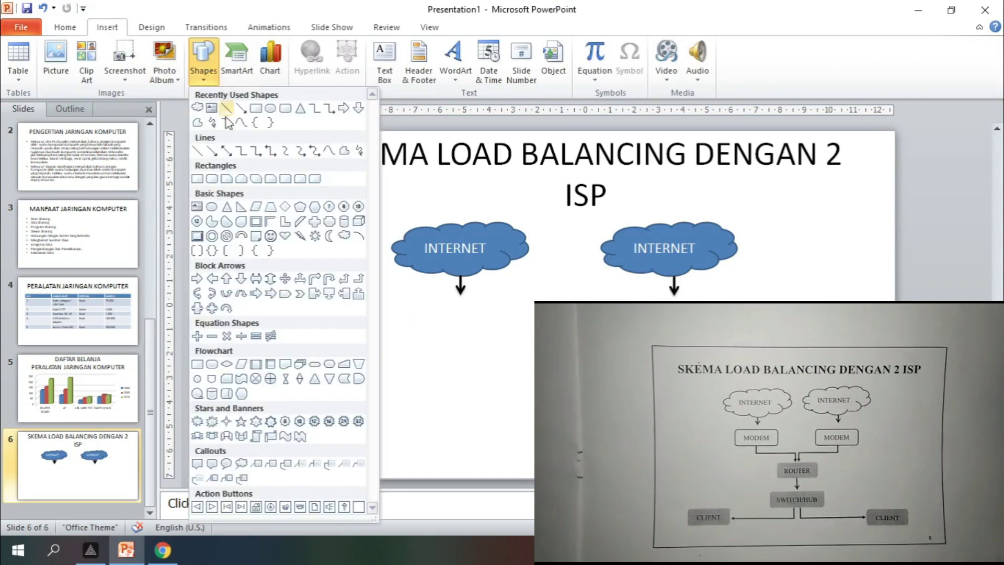
left_click(197, 180)
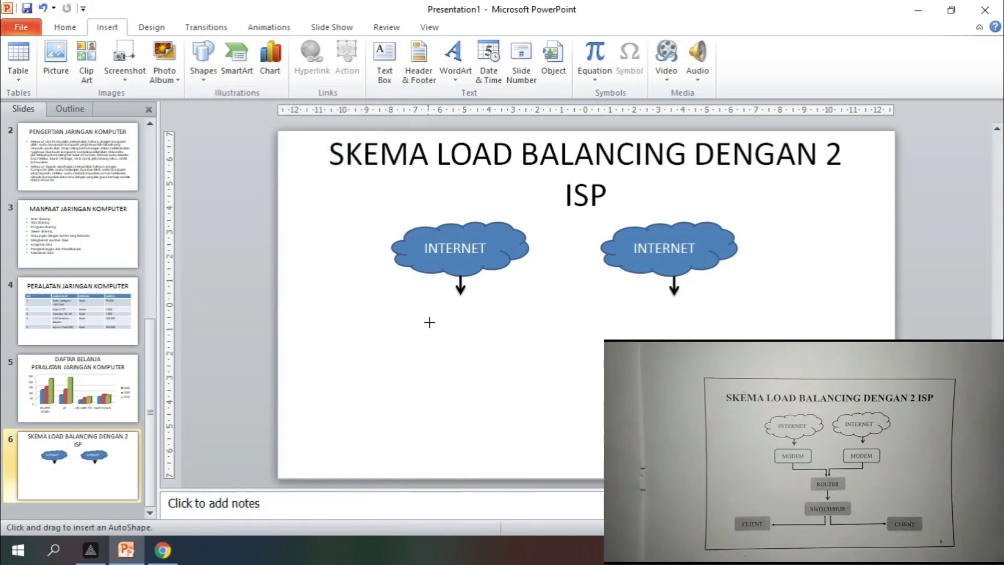
left_click_drag(425, 304, 505, 330)
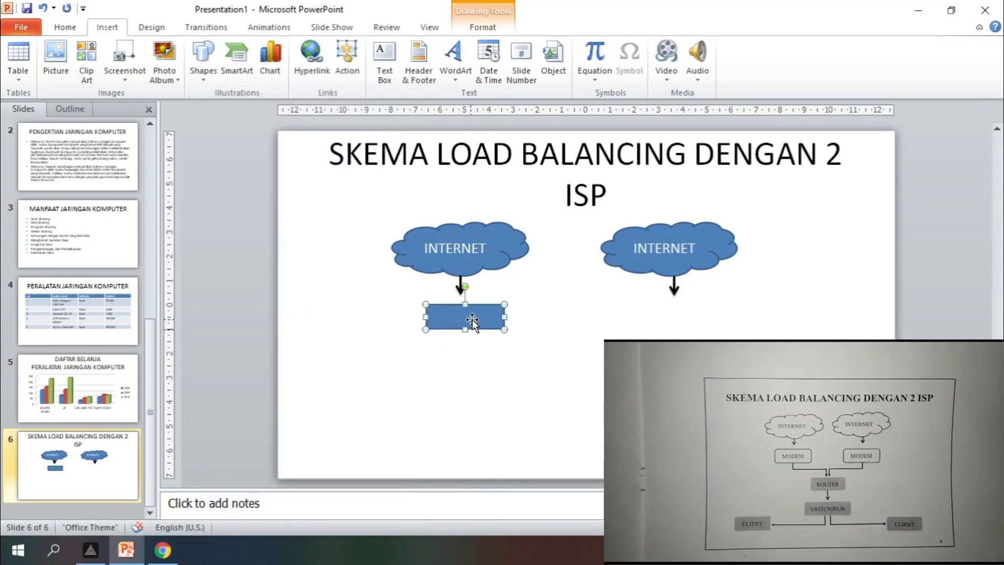
right_click(472, 321)
left_click(502, 157)
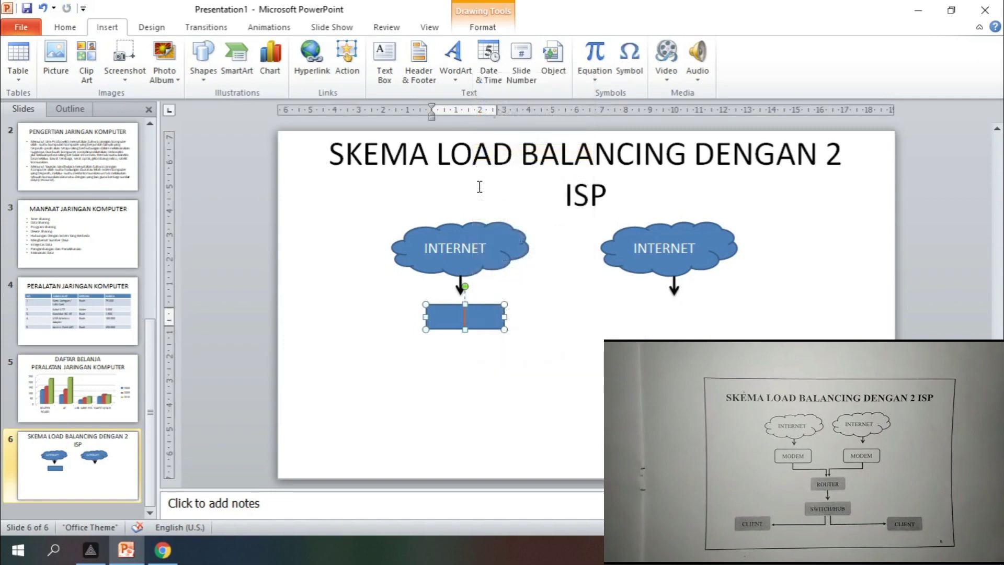
type("MODEM")
left_click(523, 308)
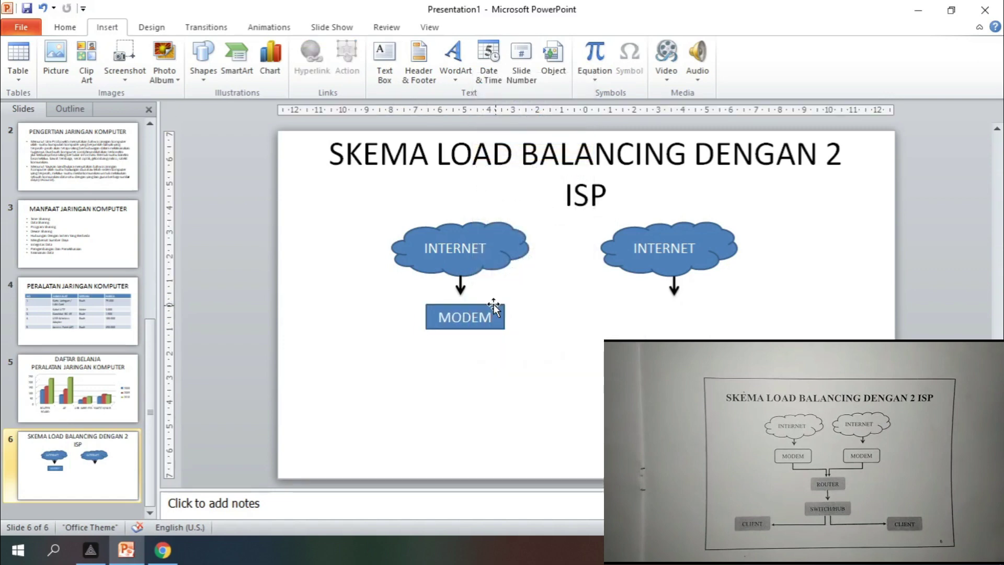
Align the MODEM box under the left arrow and place a copy under the right arrow.
left_click(481, 309)
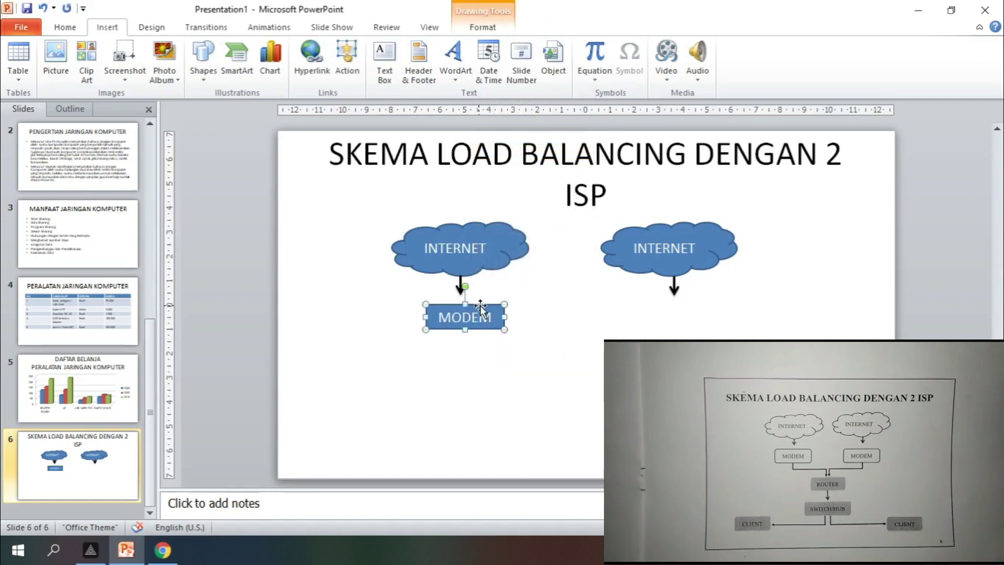
key("Left")
key("Left")
key("Right")
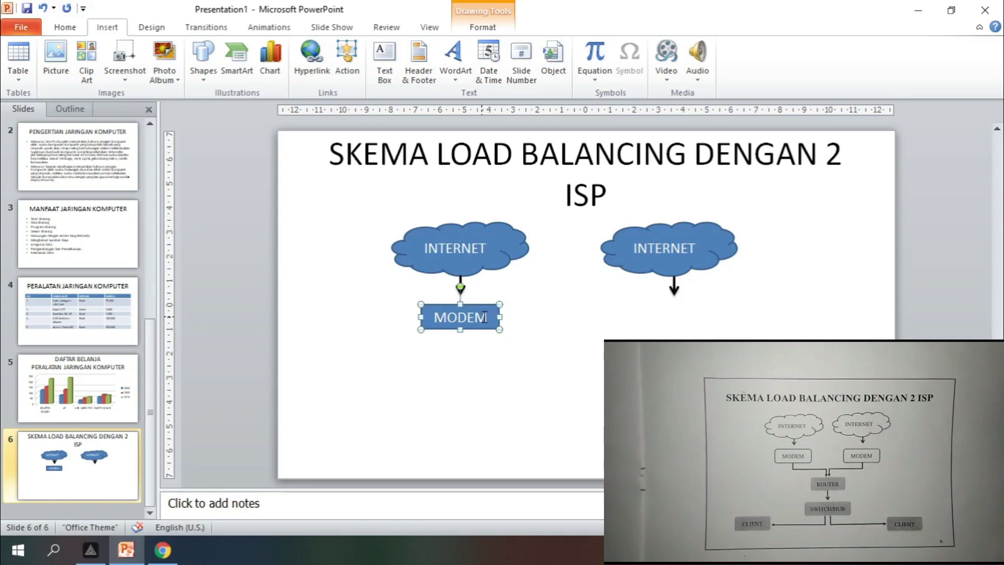
key("ctrl+d")
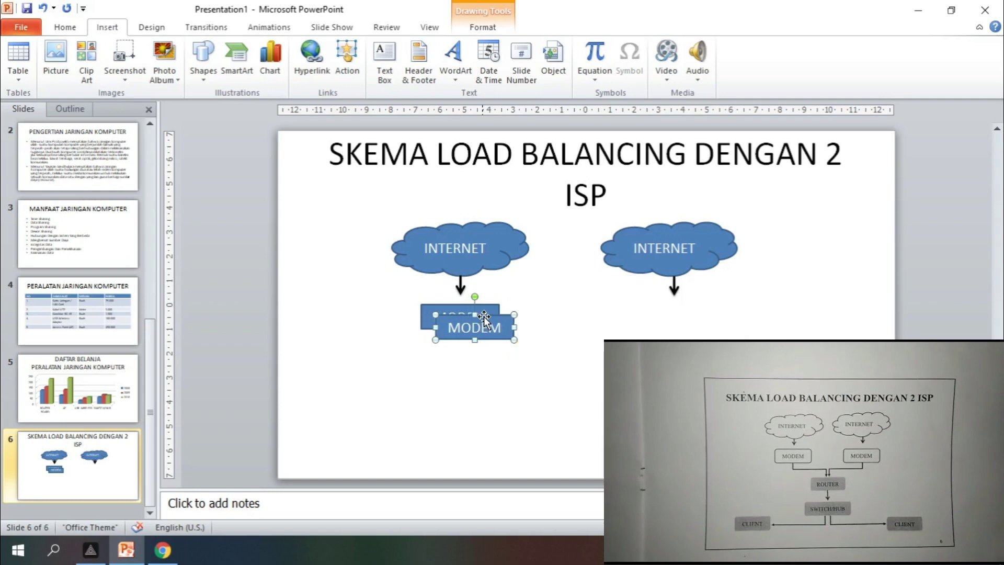
left_click_drag(484, 318, 684, 308)
left_click(546, 363)
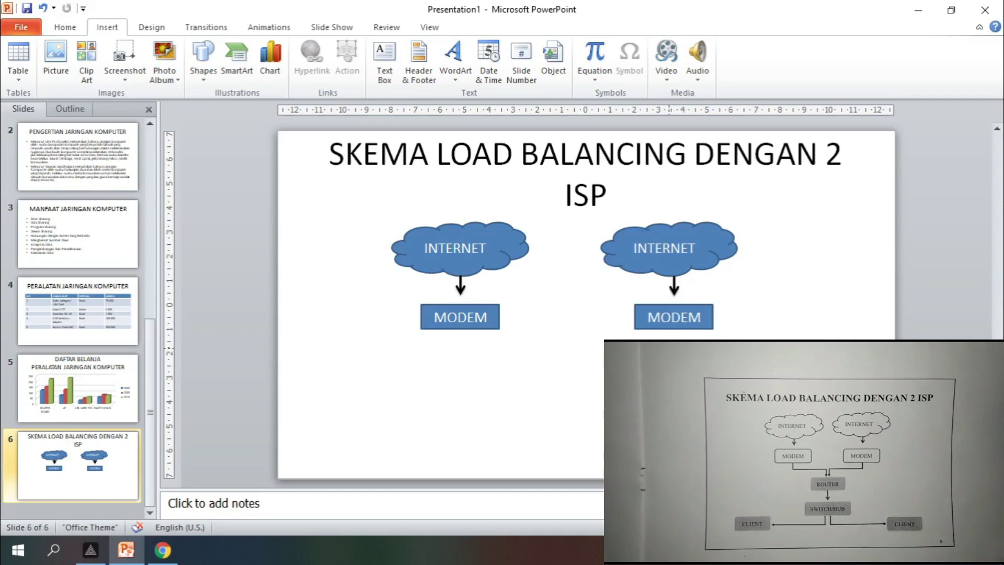
Spread three more MODEM box copies across the lower slide: lower left, centre and lower right.
left_click(638, 324)
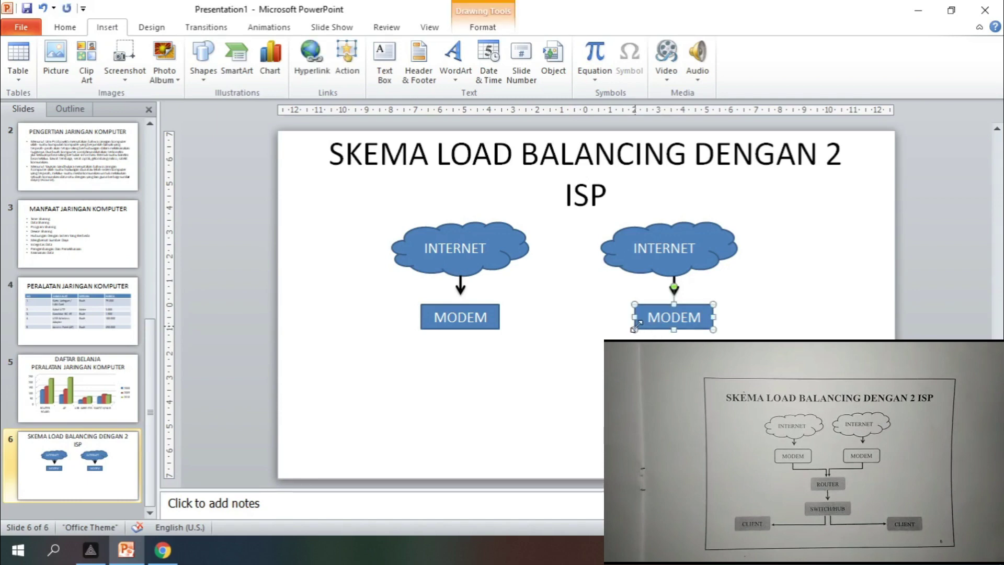
key("ctrl+d")
key("ctrl+d")
key("ctrl+d")
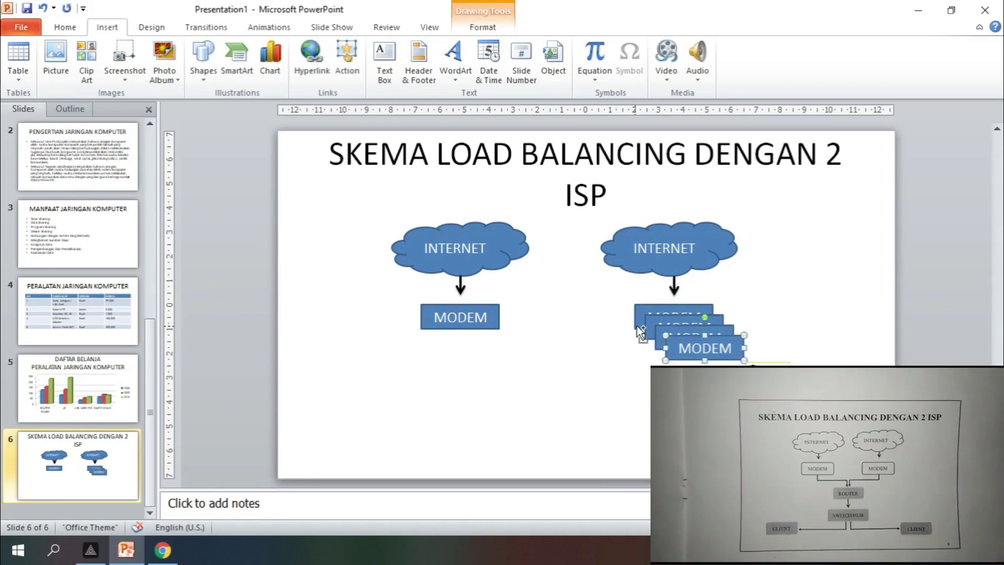
left_click_drag(641, 331, 400, 454)
left_click_drag(360, 442, 344, 439)
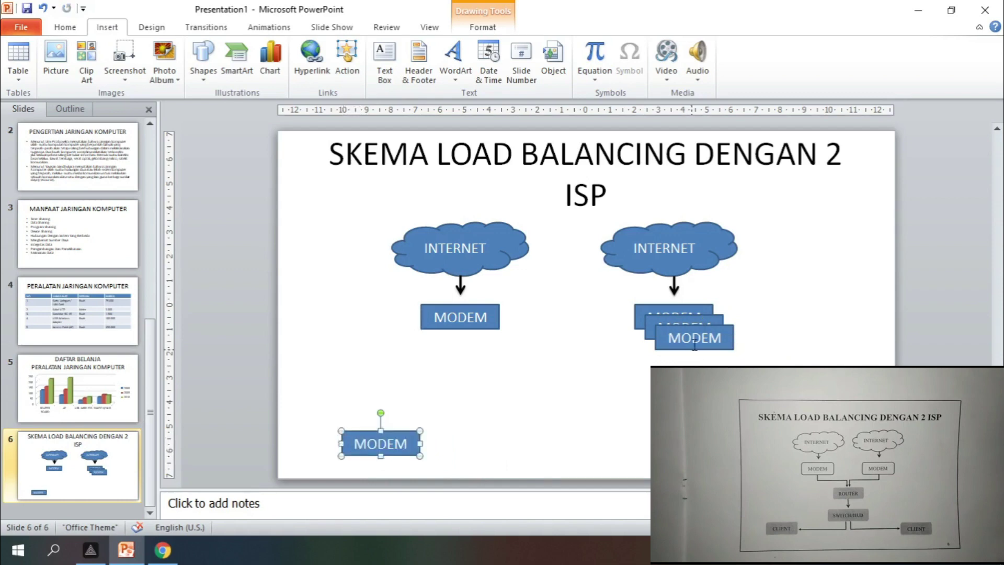
left_click_drag(663, 342, 757, 455)
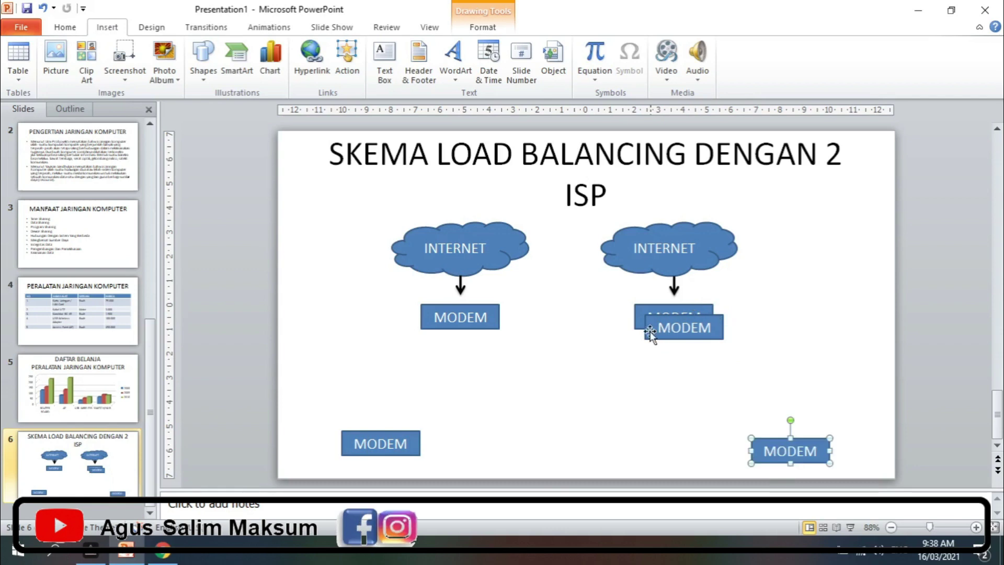
left_click_drag(650, 331, 573, 387)
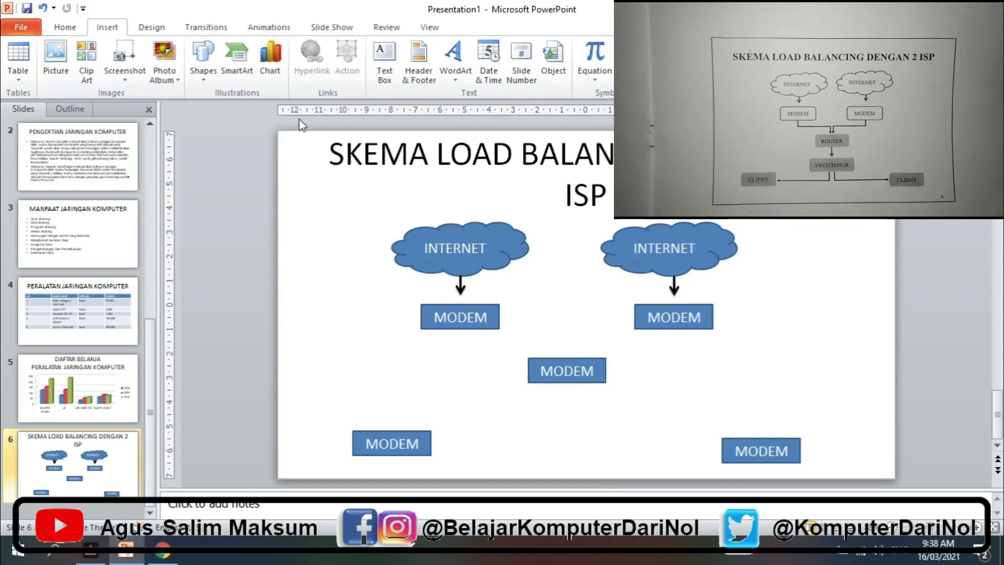
Draw a rectangle beneath the middle MODEM box and label it SWITCH/HUB.
left_click(202, 61)
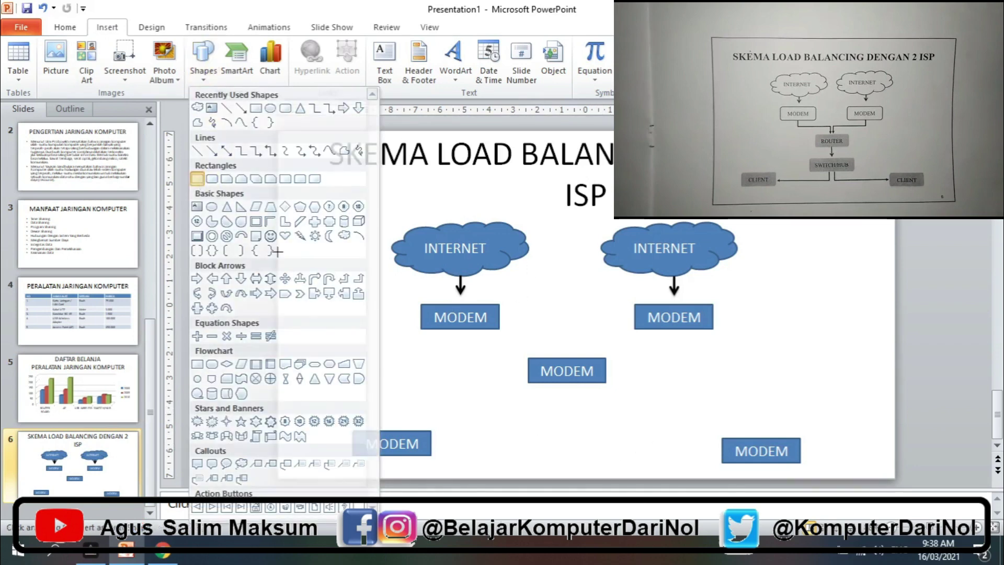
left_click(211, 179)
mouse_move(498, 406)
left_mouse_down()
mouse_move(635, 429)
mouse_move(601, 429)
left_mouse_up()
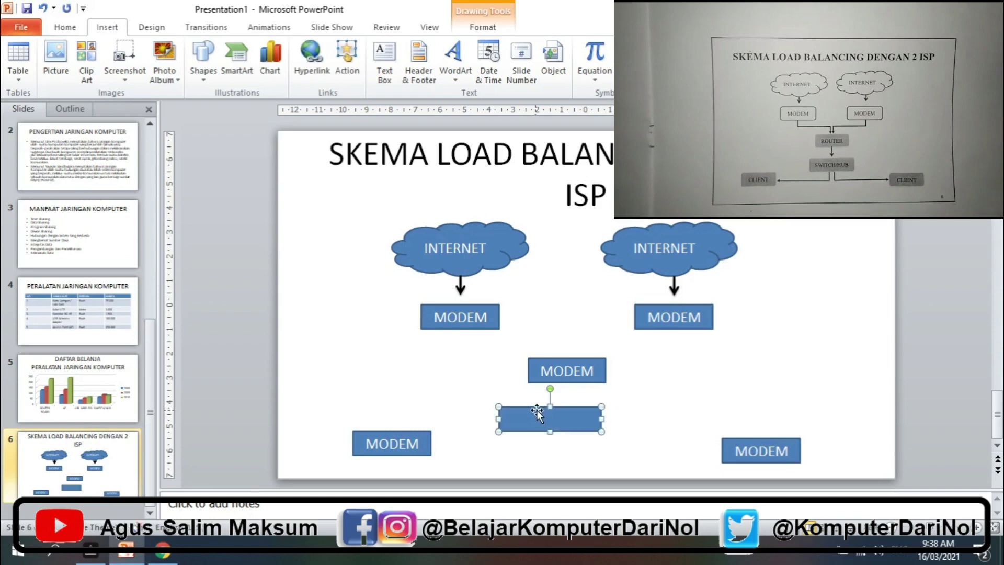
left_click_drag(540, 411, 559, 407)
right_click(555, 418)
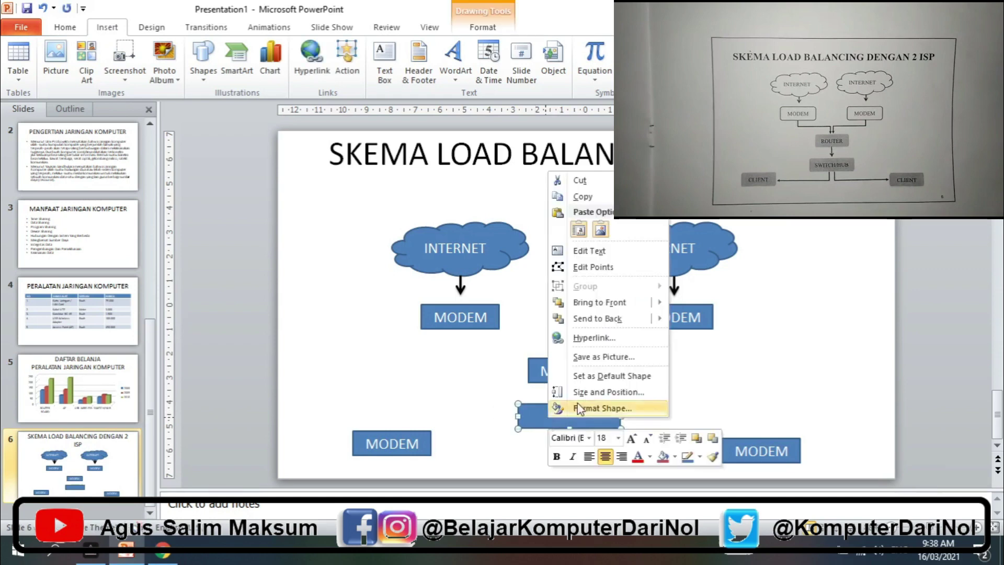
left_click(588, 251)
type("SWITCH/HUB")
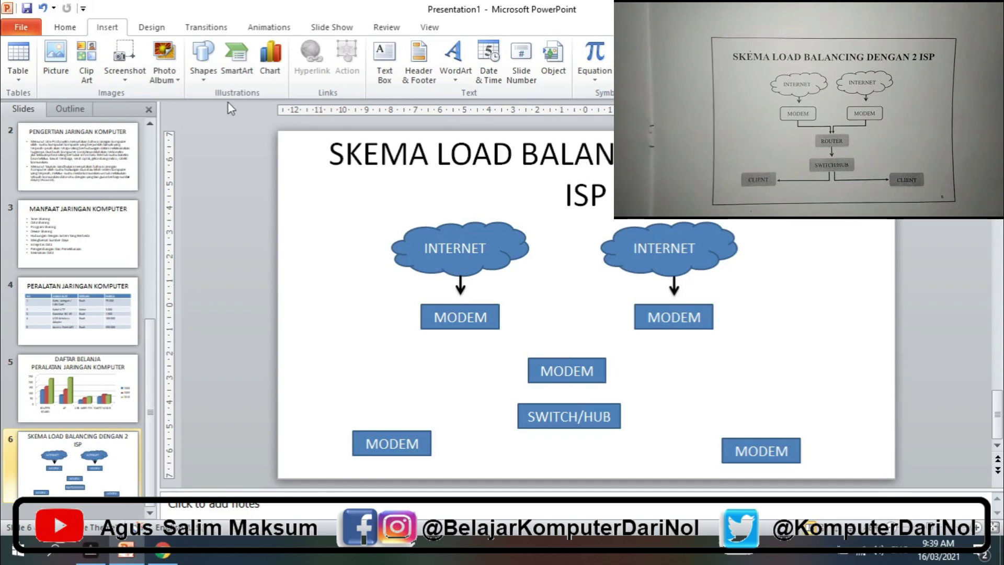
Connect the upper-left MODEM to the middle MODEM with an elbow arrow styled Moderate Line - Dark 1.
left_click(204, 67)
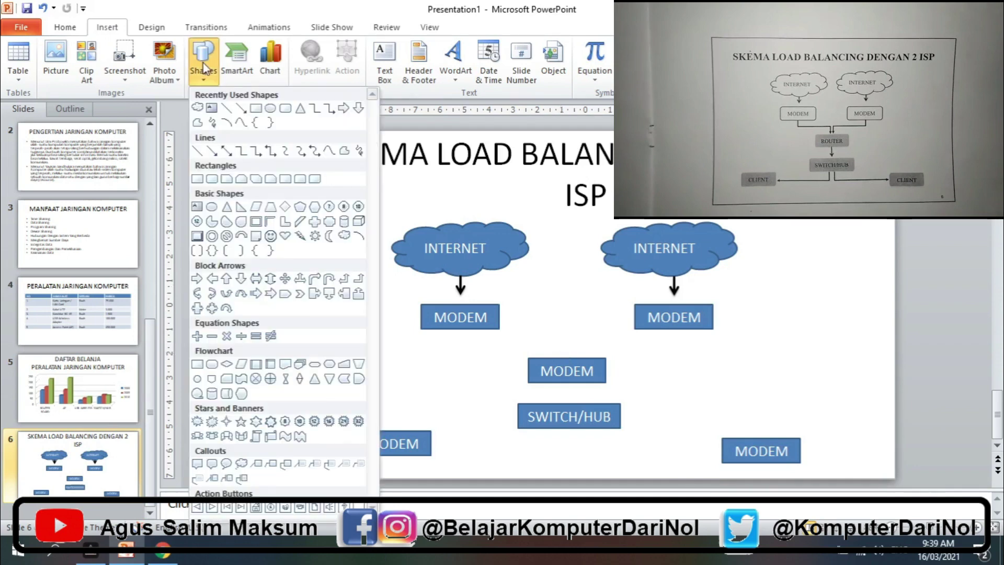
left_click(253, 156)
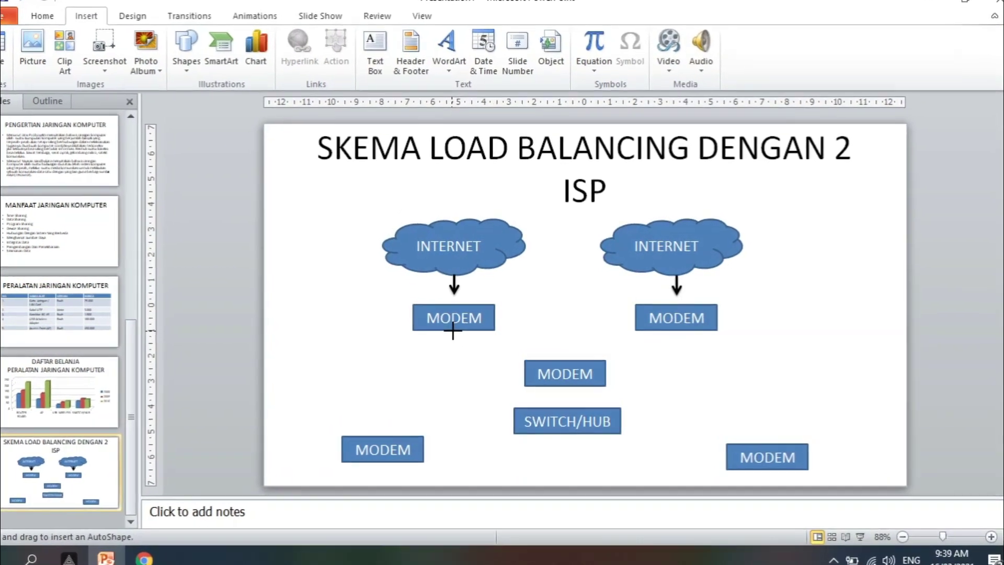
left_click_drag(453, 331, 446, 350)
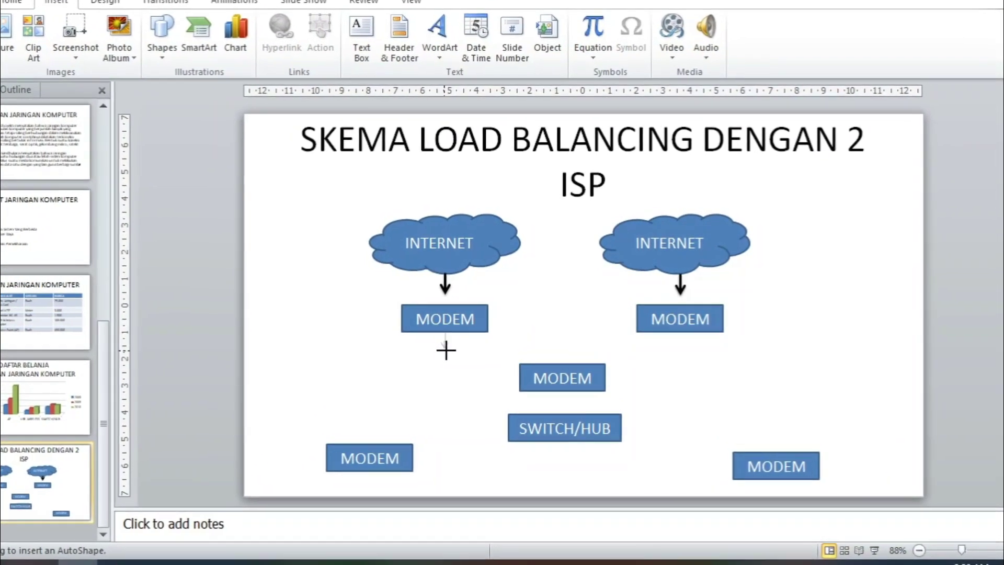
left_click_drag(446, 350, 560, 342)
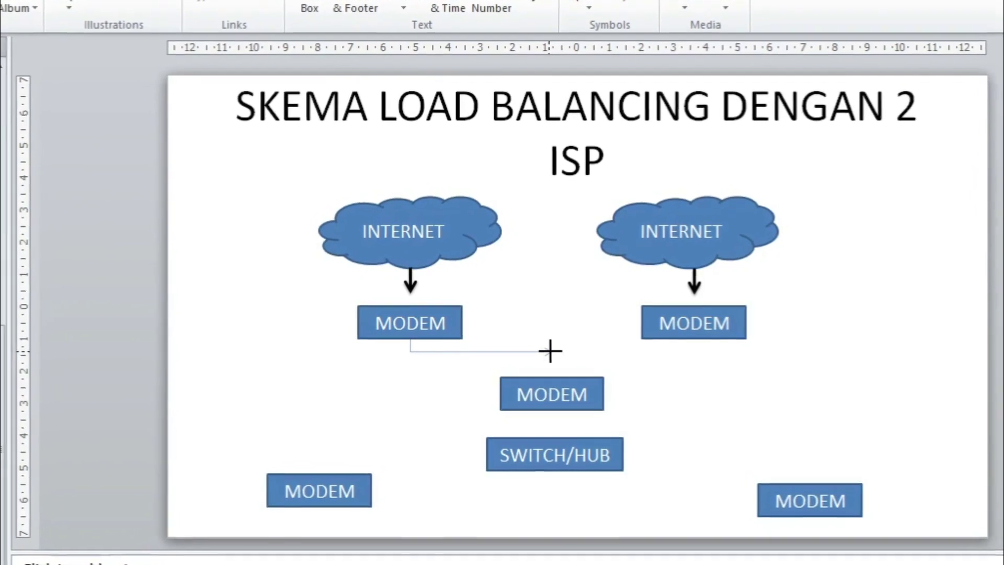
left_click_drag(551, 351, 550, 376)
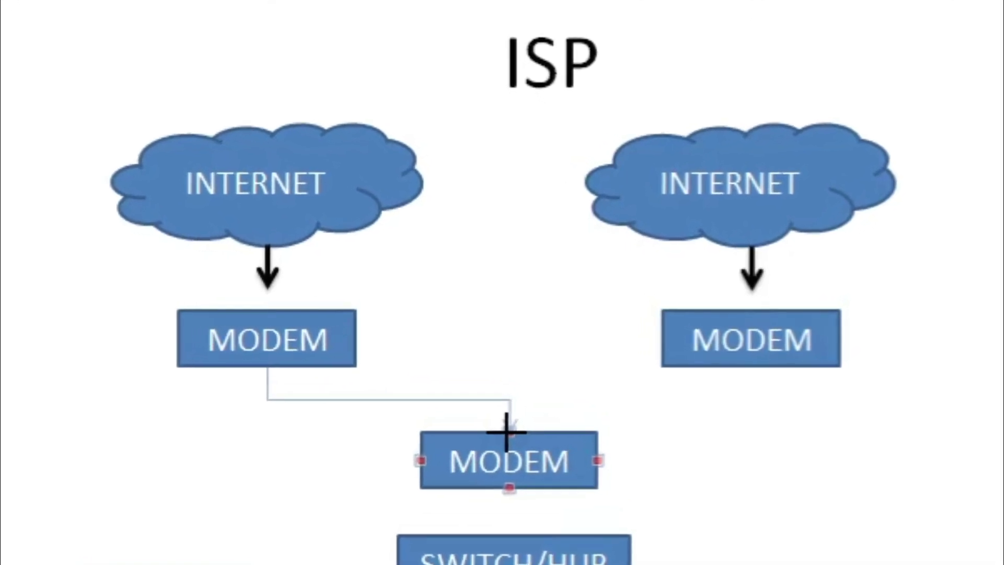
left_click_drag(506, 430, 496, 449)
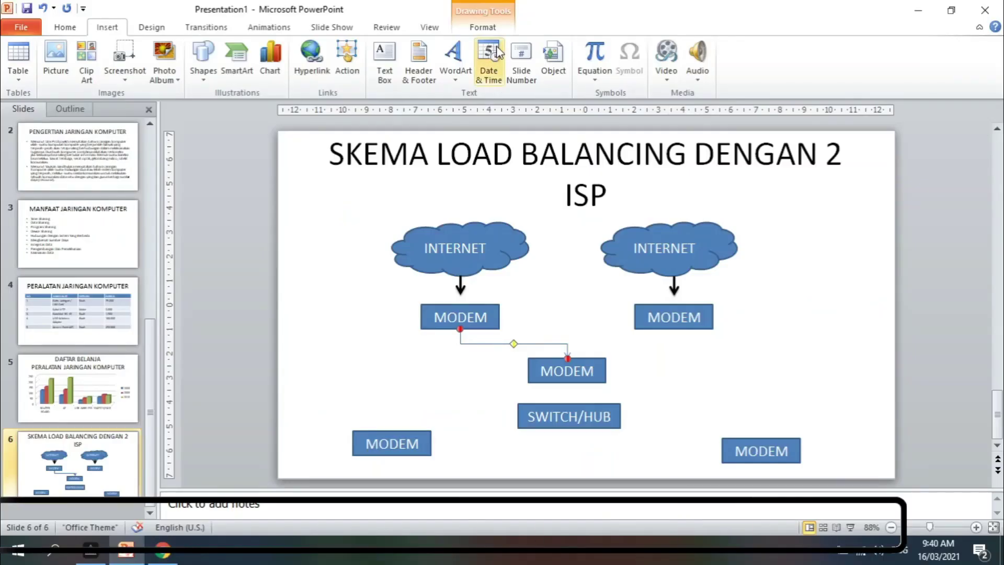
left_click(482, 26)
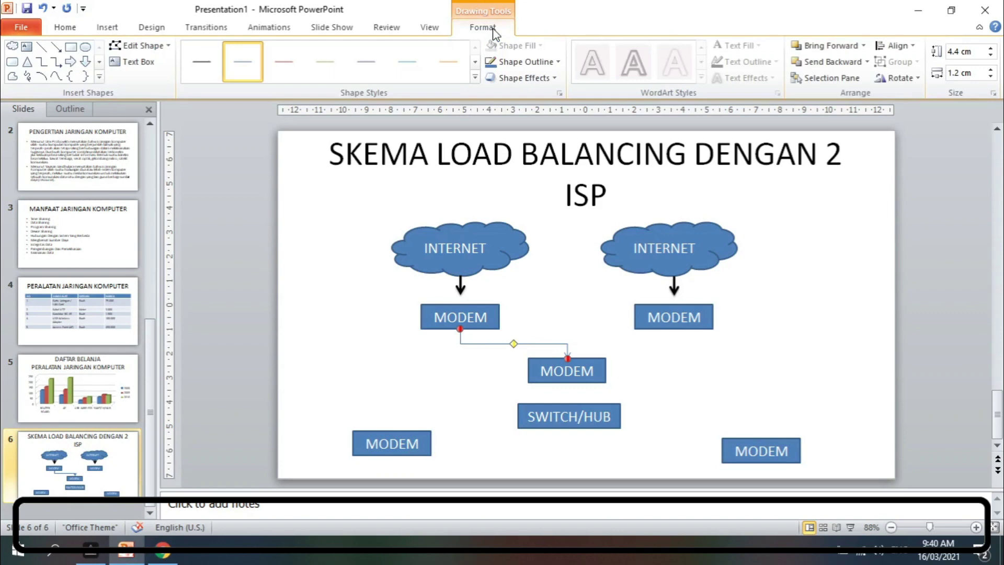
left_click(476, 78)
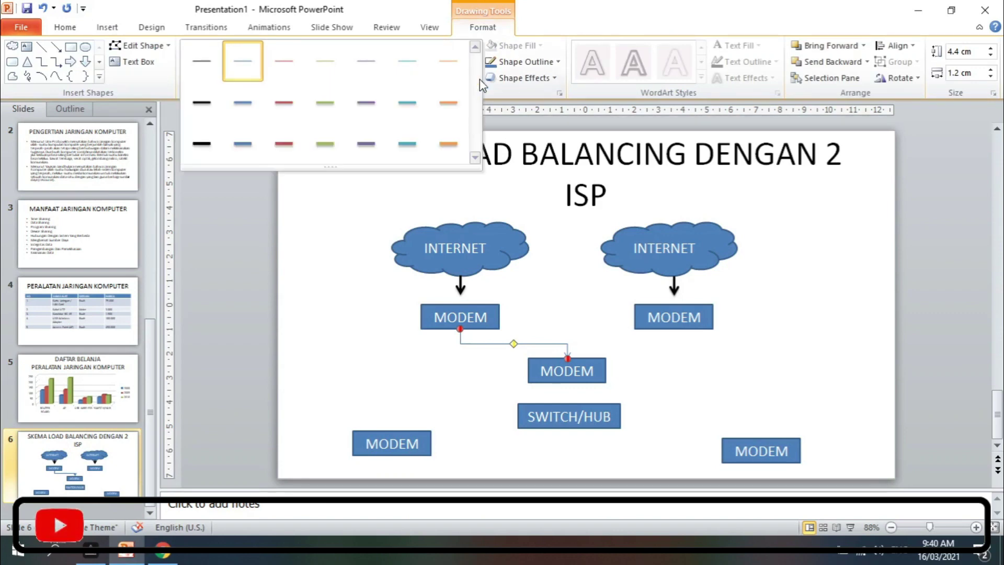
left_click(210, 110)
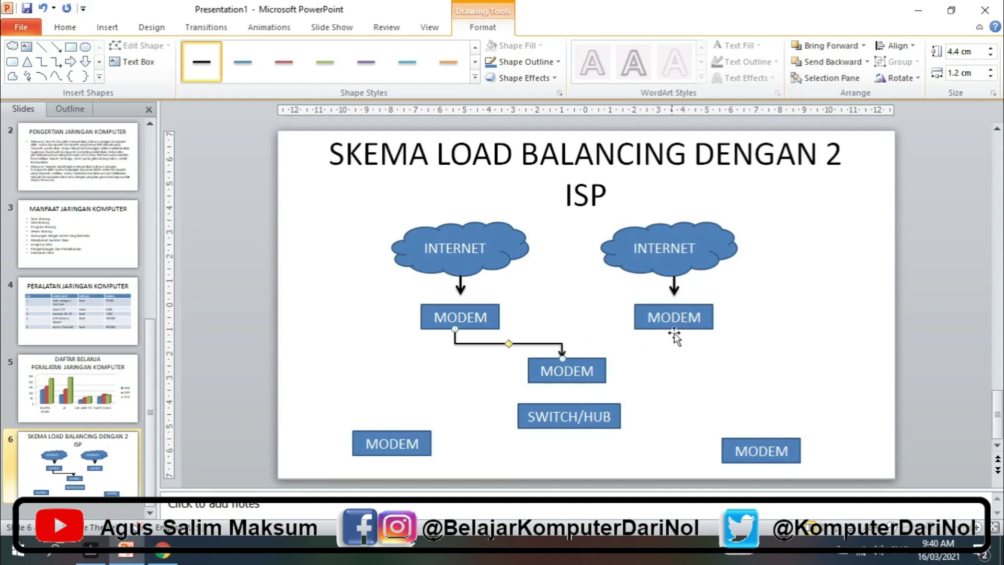
Draw an elbow arrow from the upper-right MODEM's bottom to the middle MODEM and style it dark black.
left_click(583, 318)
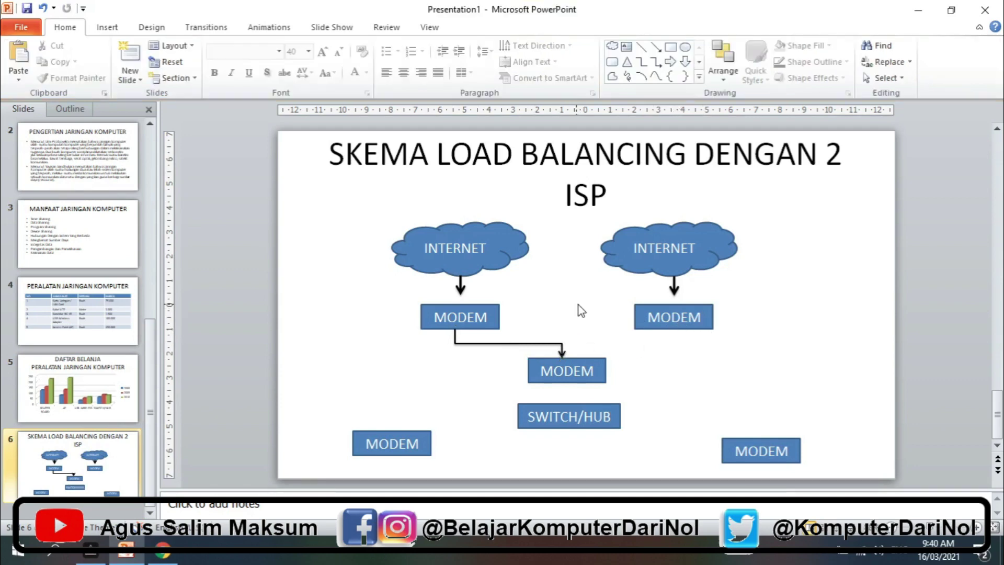
left_click(107, 28)
left_click(217, 68)
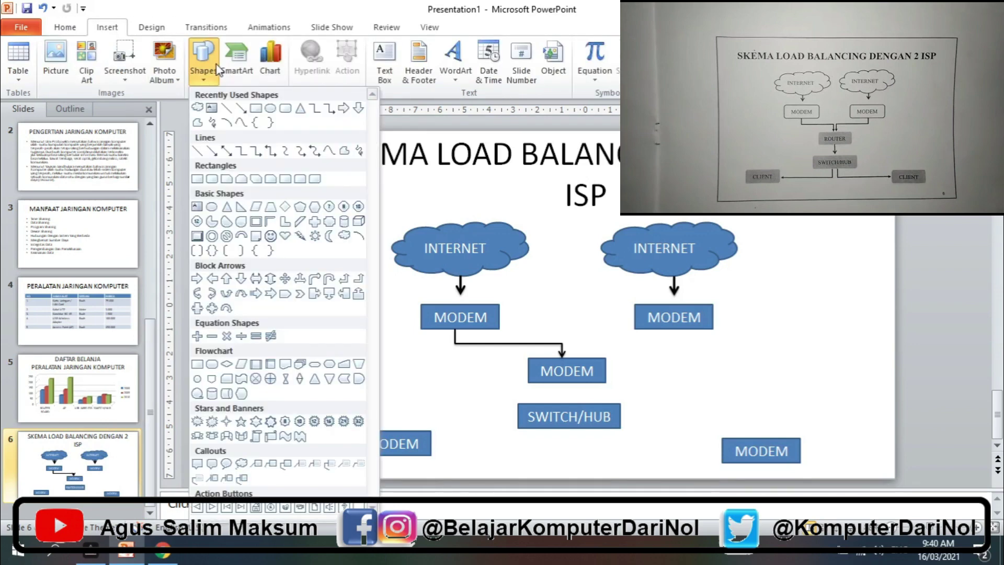
left_click(257, 151)
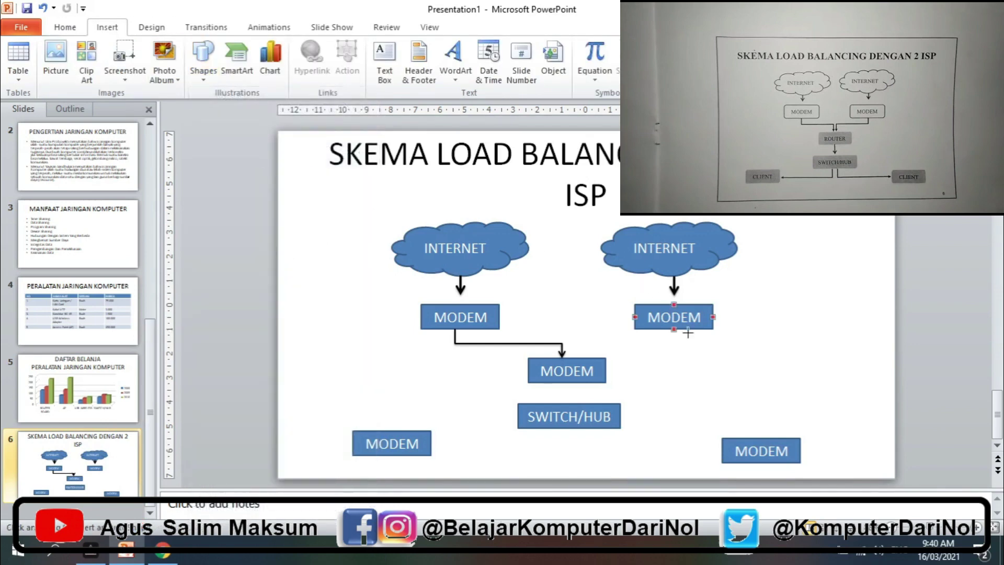
left_click_drag(674, 330, 673, 351)
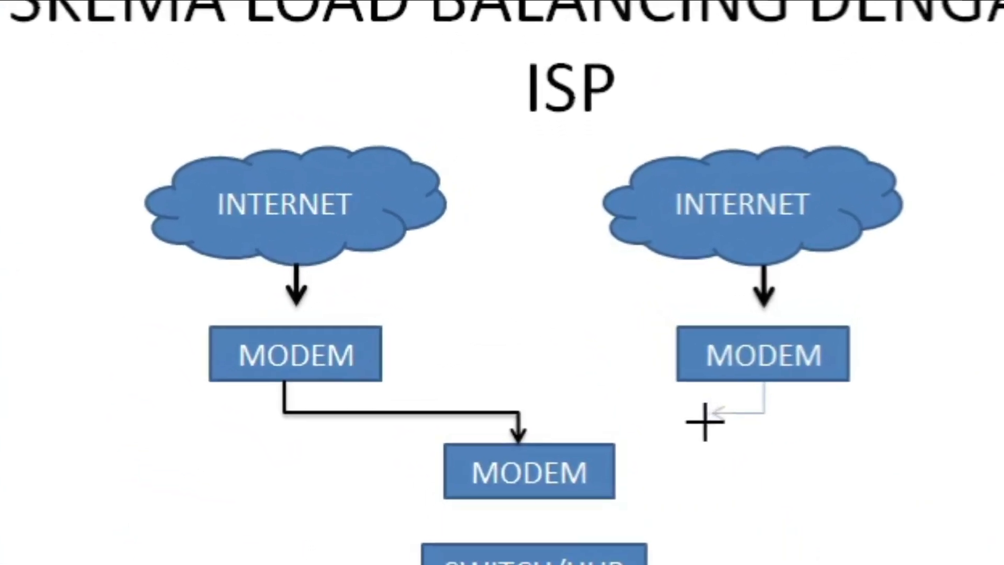
mouse_move(719, 393)
left_mouse_down()
mouse_move(632, 437)
mouse_move(492, 449)
mouse_move(500, 481)
left_mouse_up()
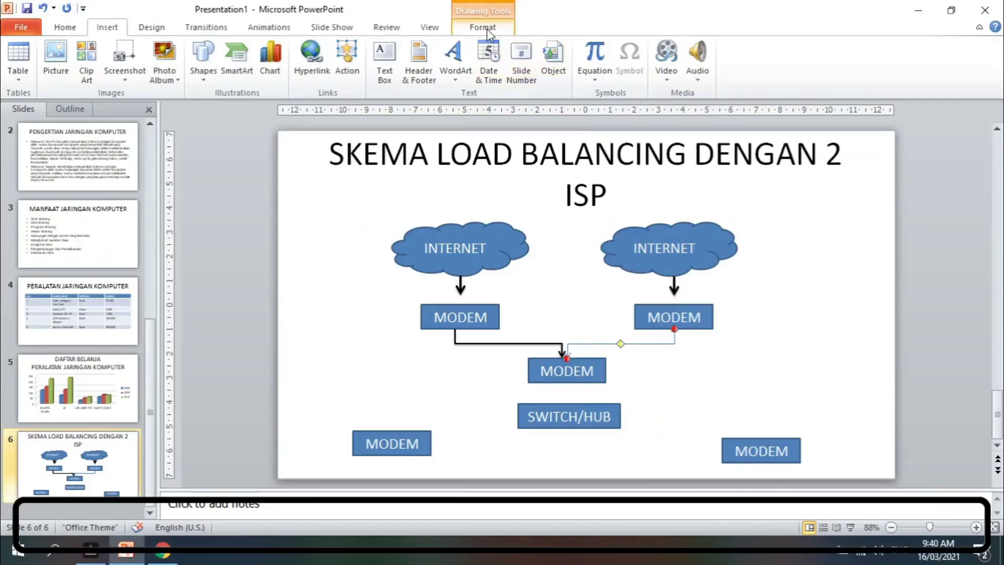
left_click(475, 76)
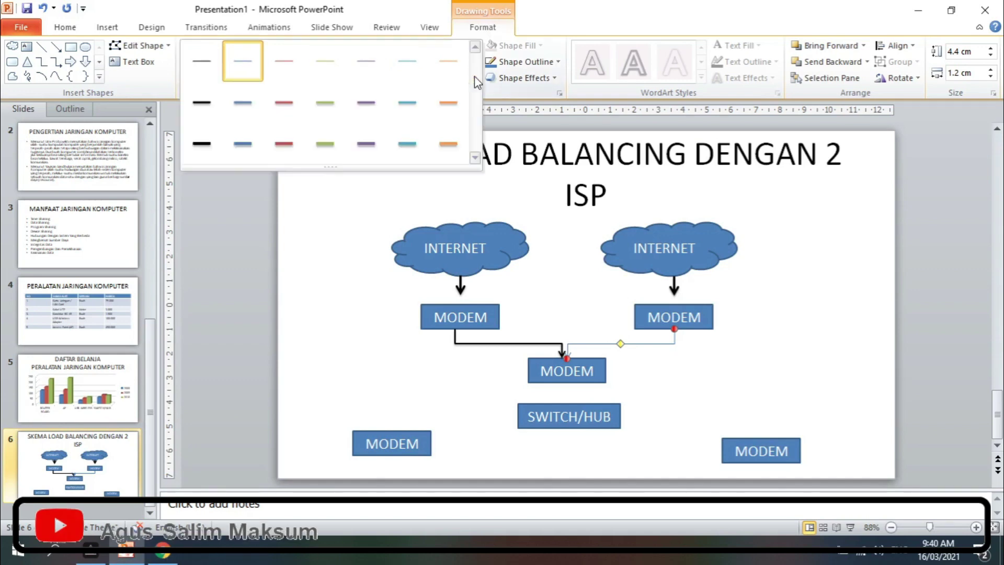
left_click(208, 106)
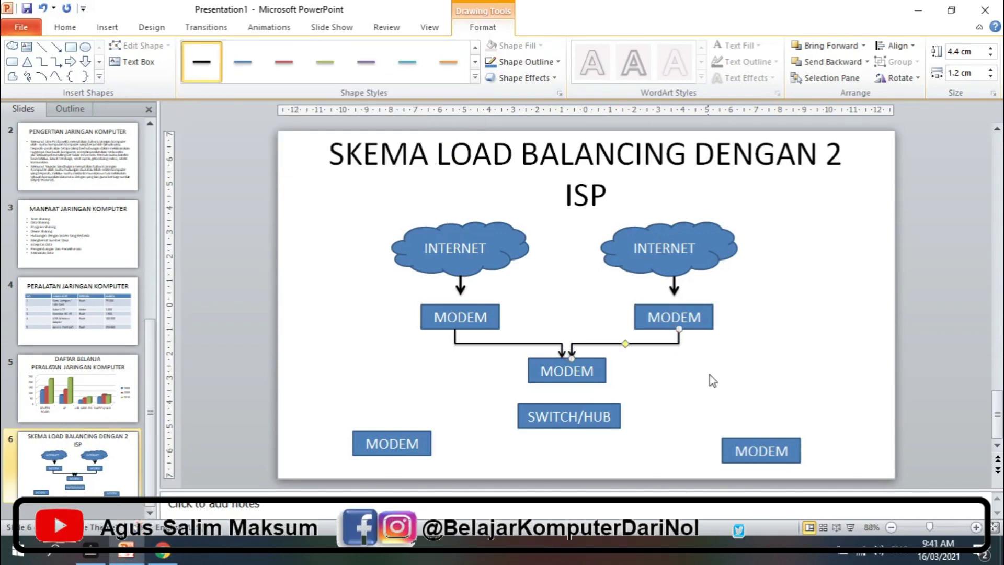
left_click(710, 375)
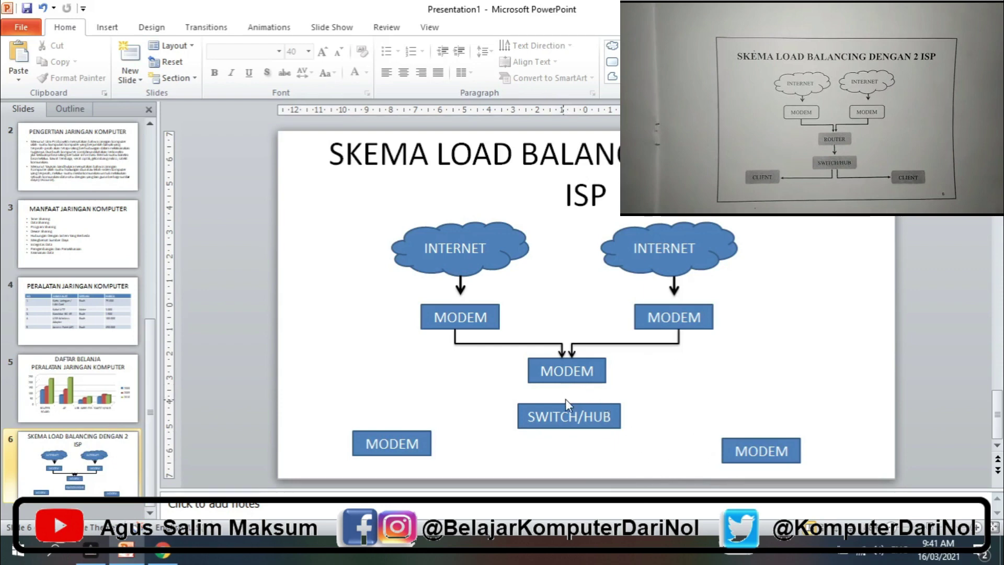
Undo to restore the middle-MODEM-to-SWITCH/HUB arrow and give it a black line style.
left_click(106, 27)
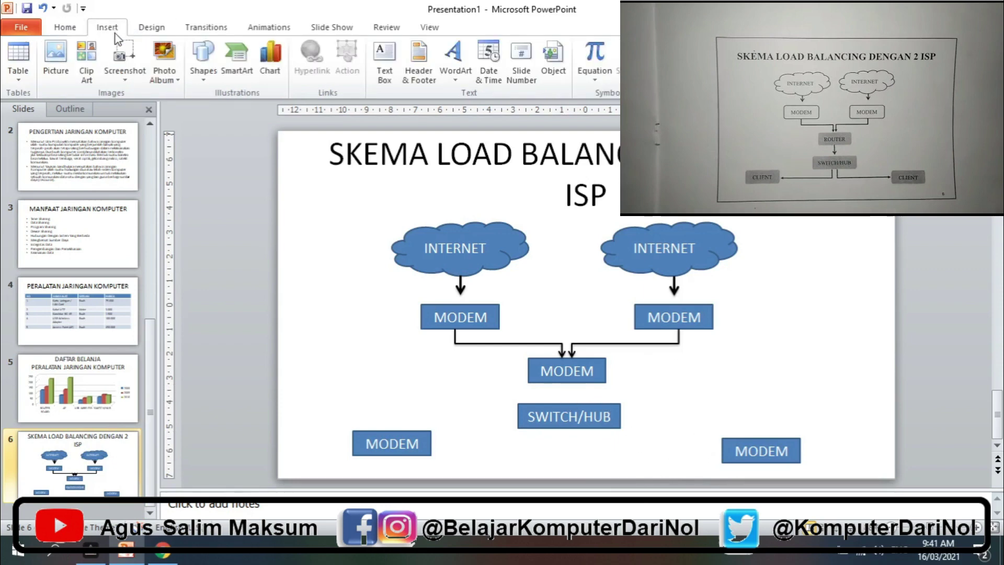
left_click(203, 60)
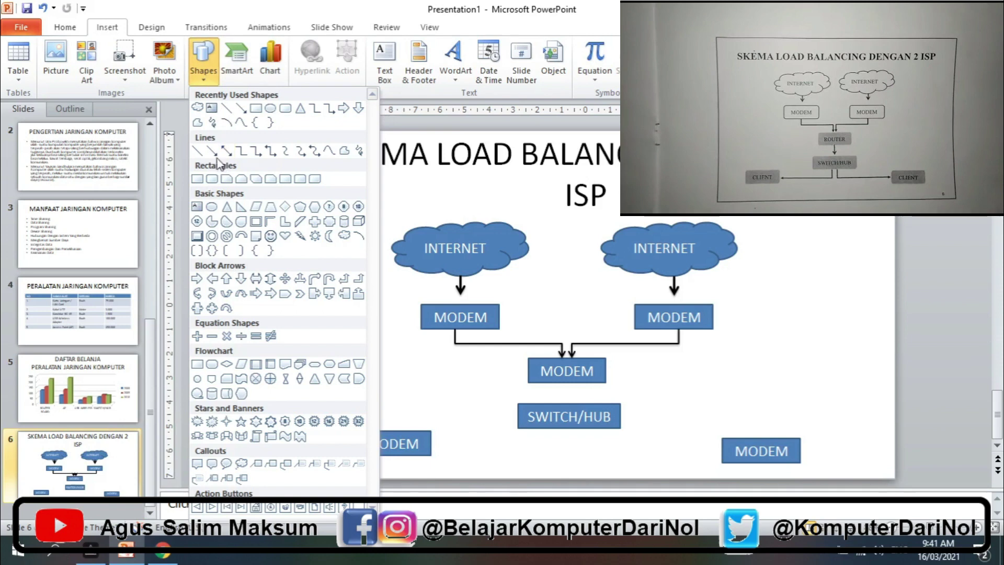
key("Escape")
key("ctrl+z")
left_click(498, 31)
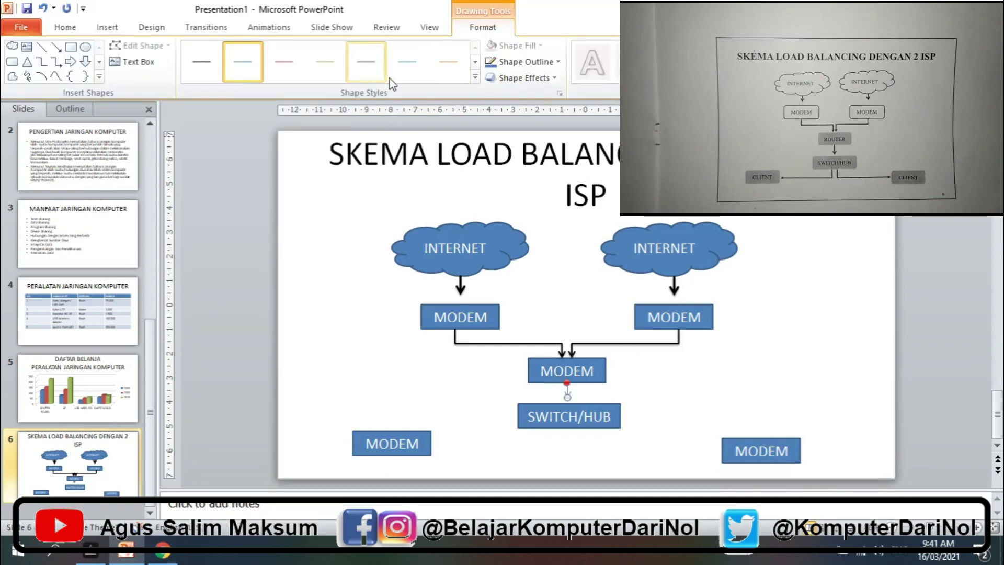
left_click(477, 87)
left_click(211, 107)
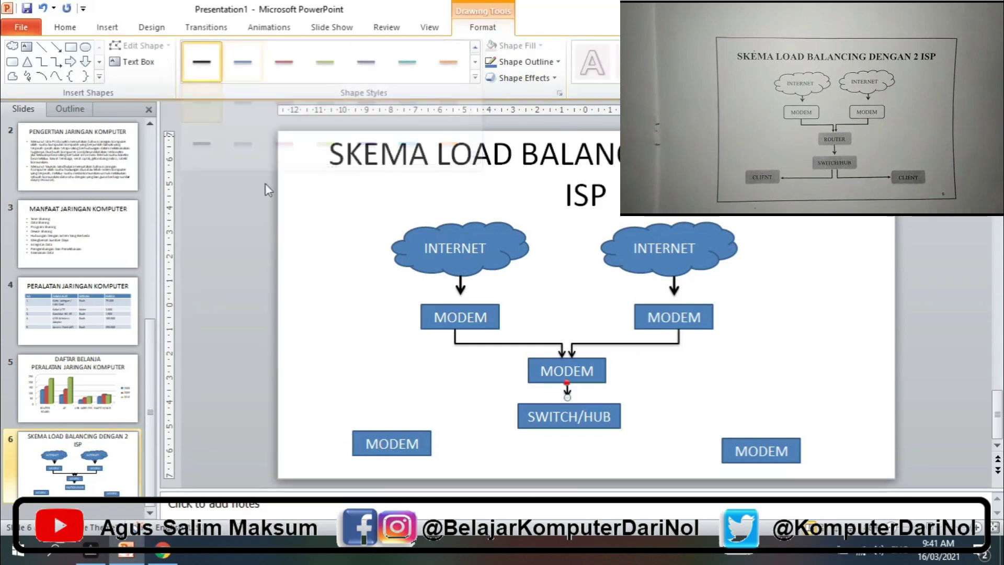
left_click(722, 390)
left_click(107, 27)
left_click(200, 63)
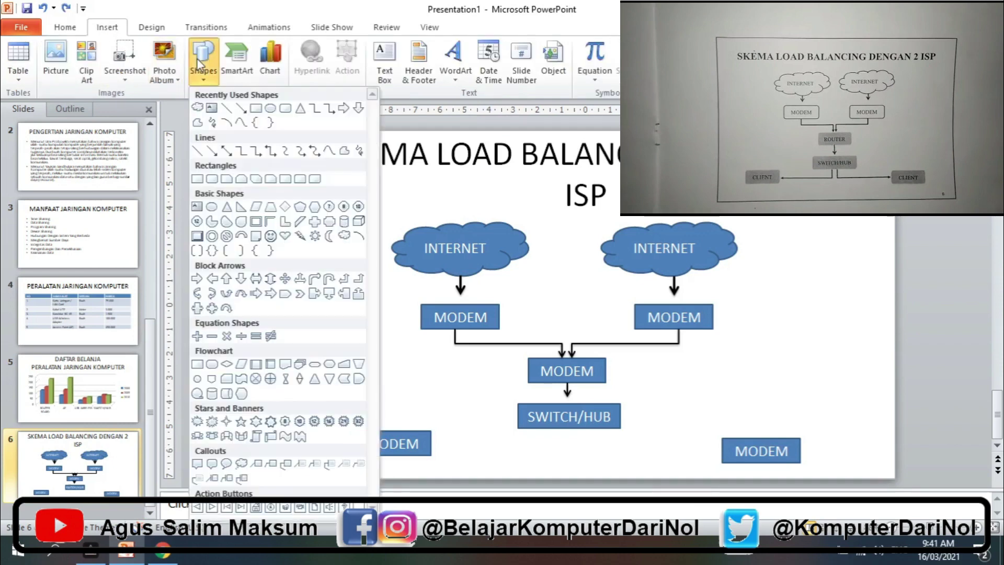
Draw black elbow arrows from SWITCH/HUB to the lower-left and lower-right MODEM boxes.
left_click(256, 151)
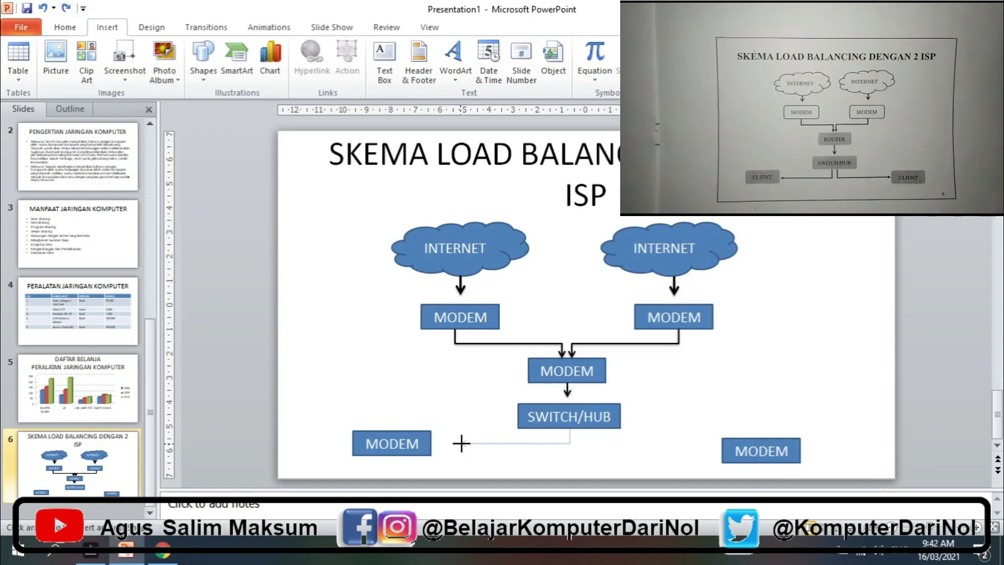
left_click_drag(461, 443, 457, 444)
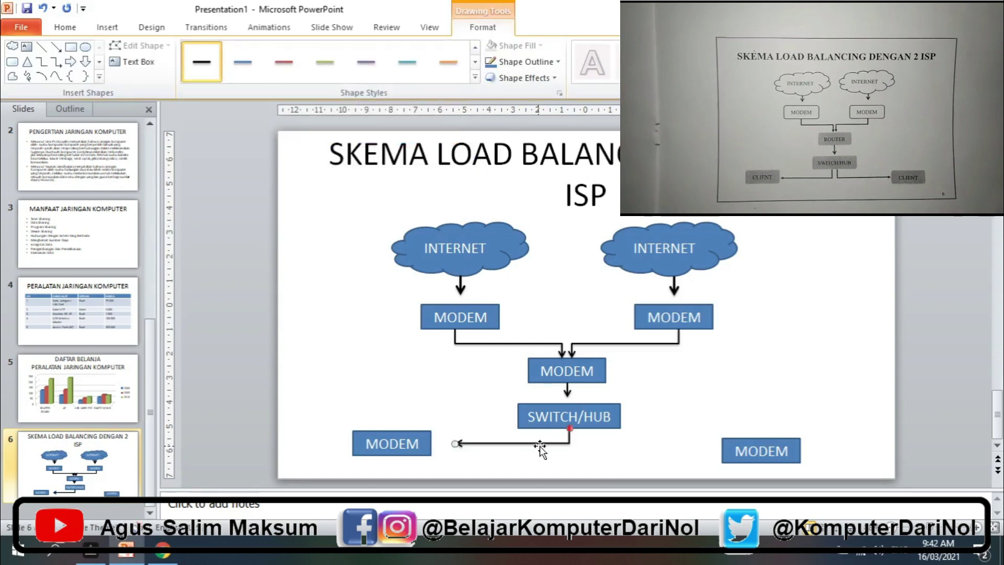
key("Left")
key("Left")
left_click(107, 28)
left_click(203, 57)
left_click(256, 151)
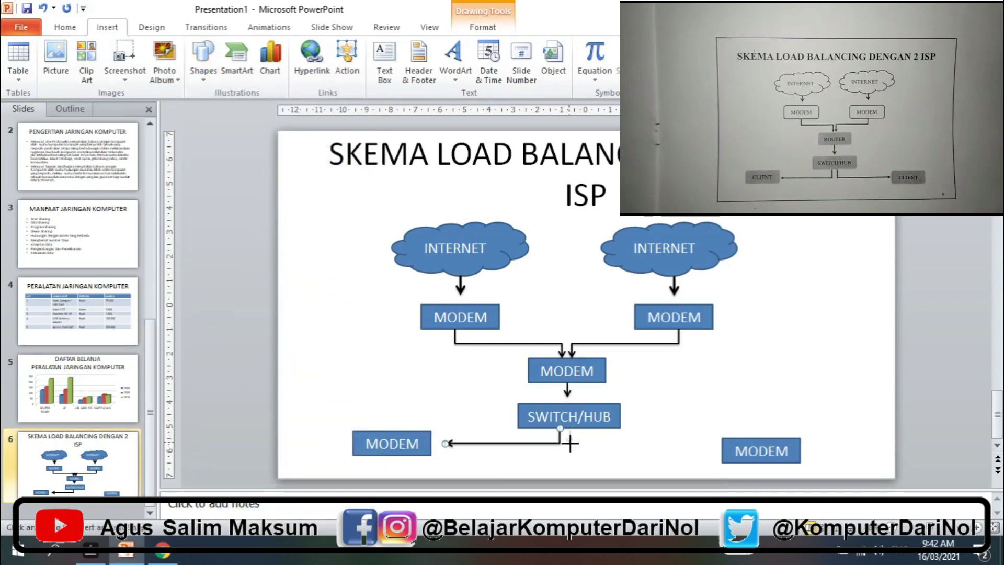
left_click_drag(686, 449, 690, 444)
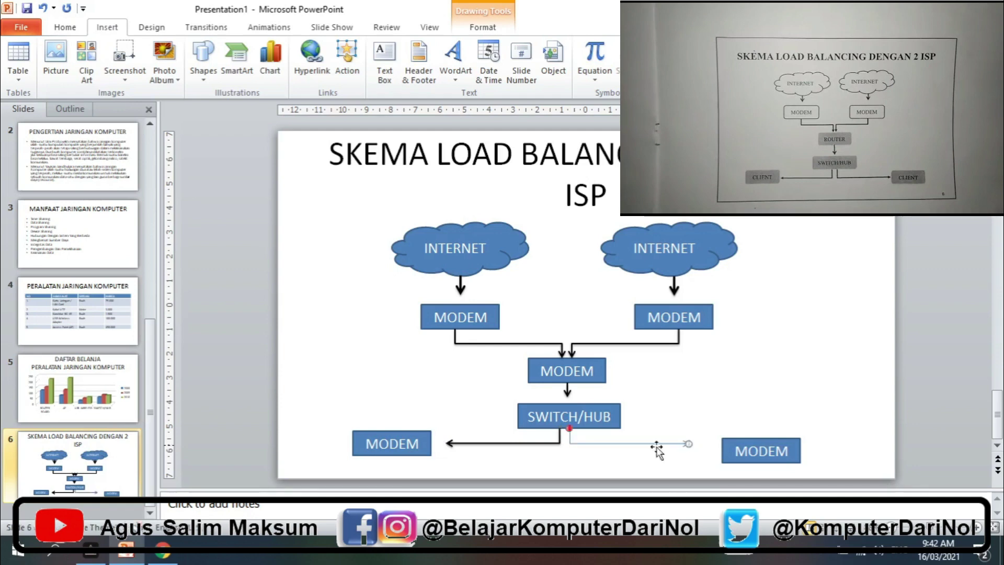
left_click(482, 27)
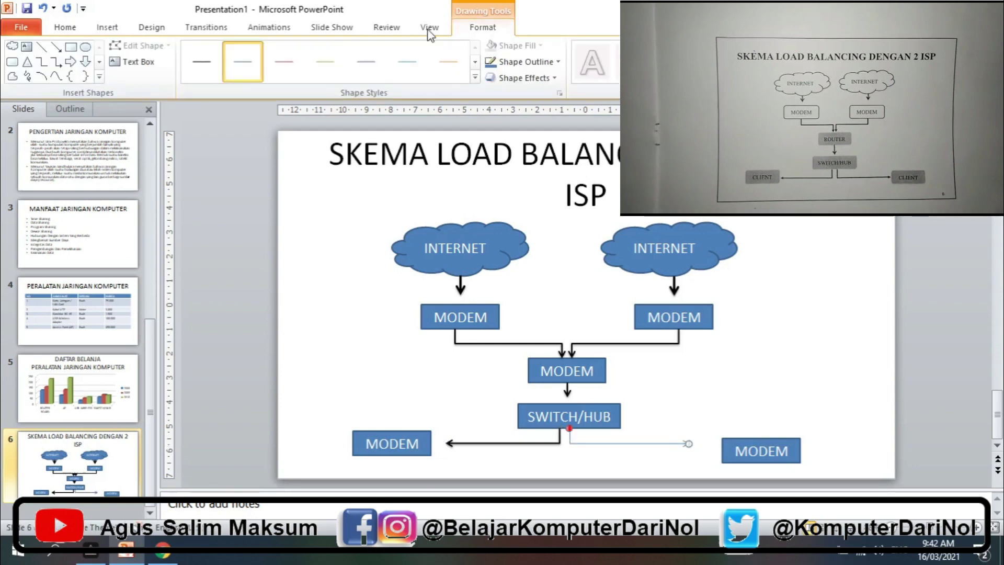
left_click(485, 90)
left_click(202, 102)
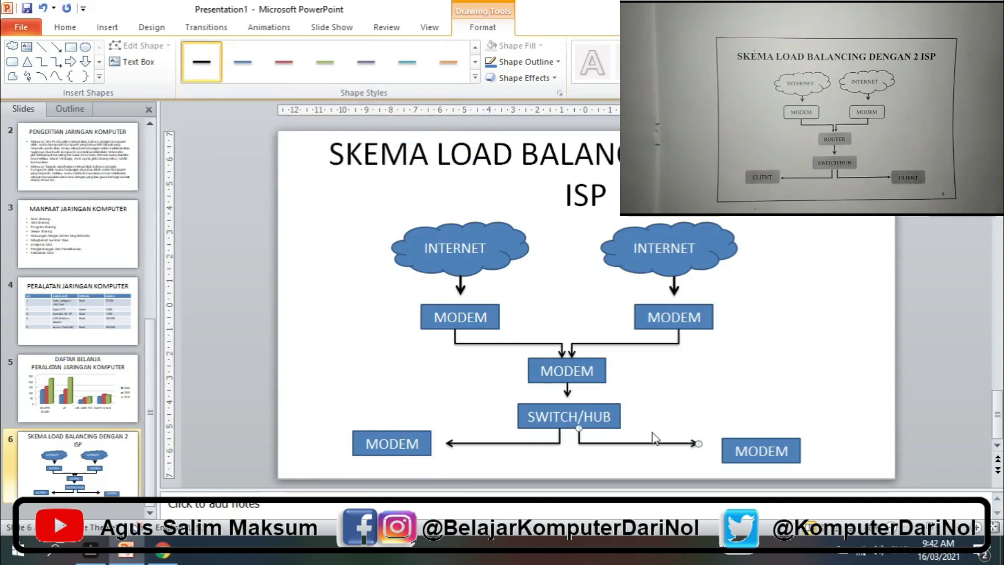
key("Left")
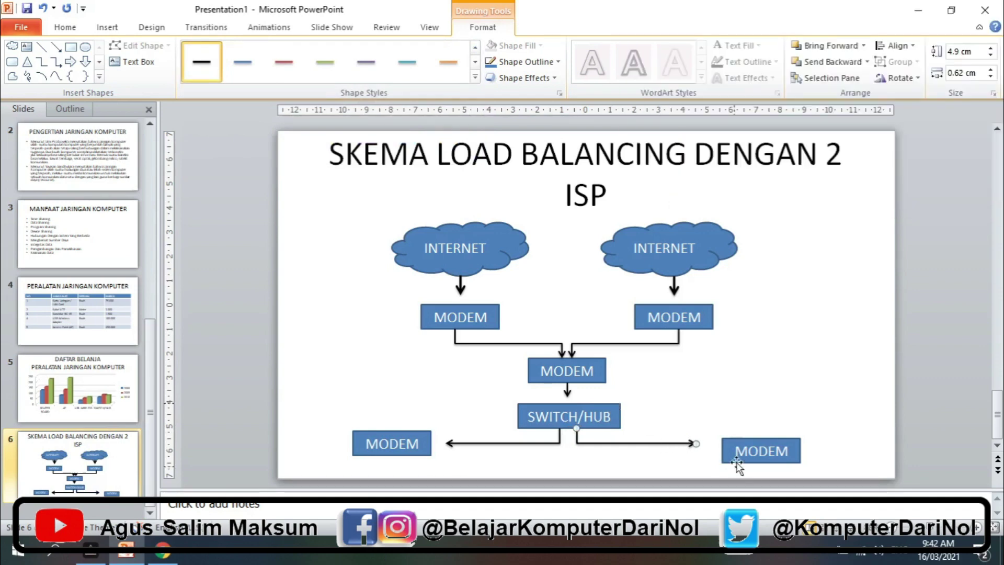
Nudge the bottom-right MODEM box up and left to line up with its arrow.
left_click(730, 444)
key("Up")
key("Up")
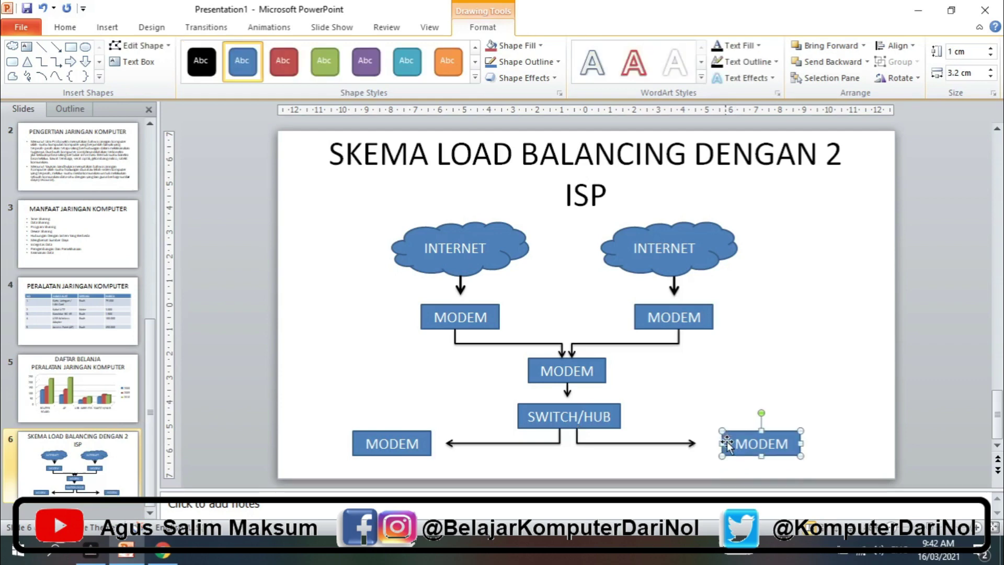
key("Up")
key("Left")
key("Left")
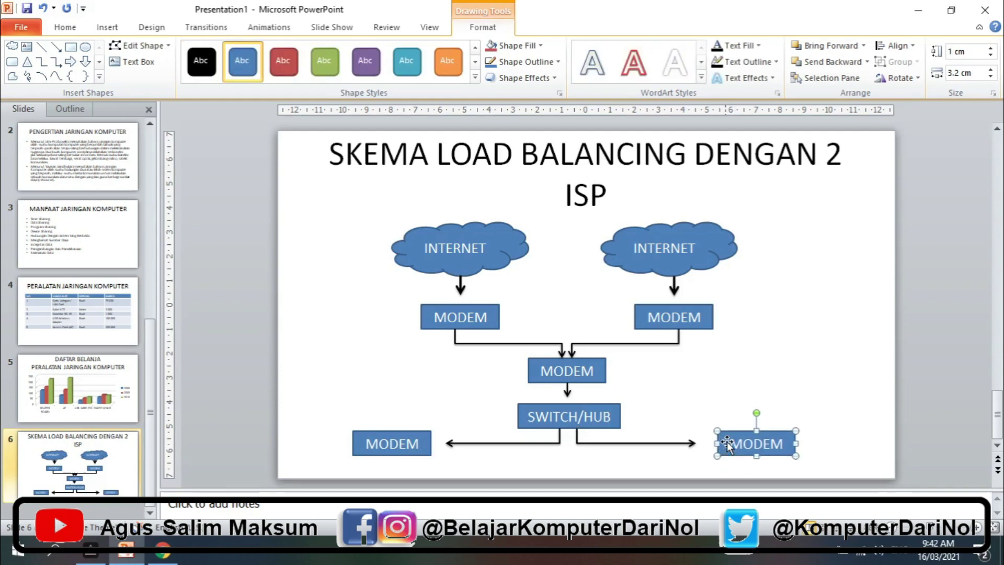
key("Left")
key("Escape")
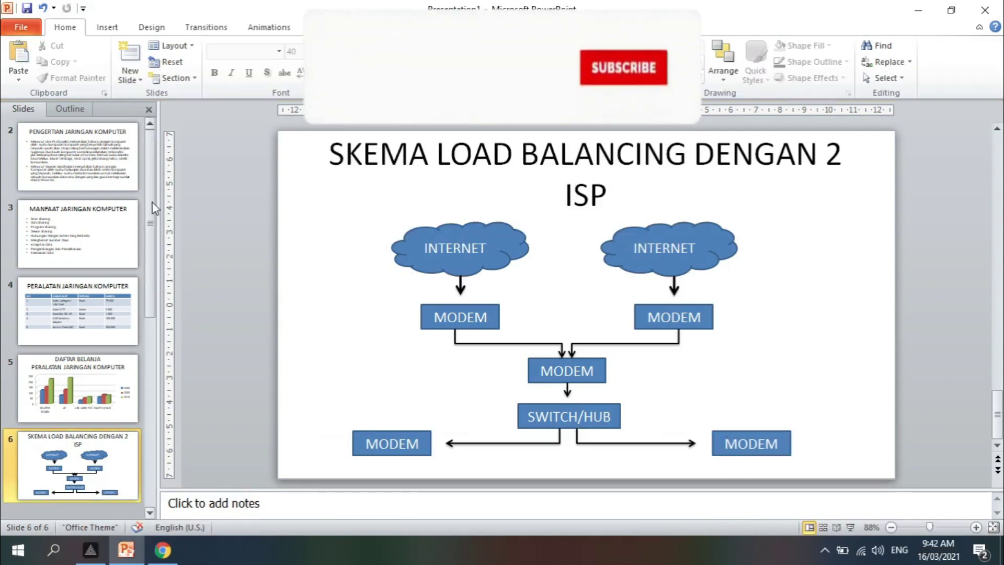
scroll(155, 208, "up", 3)
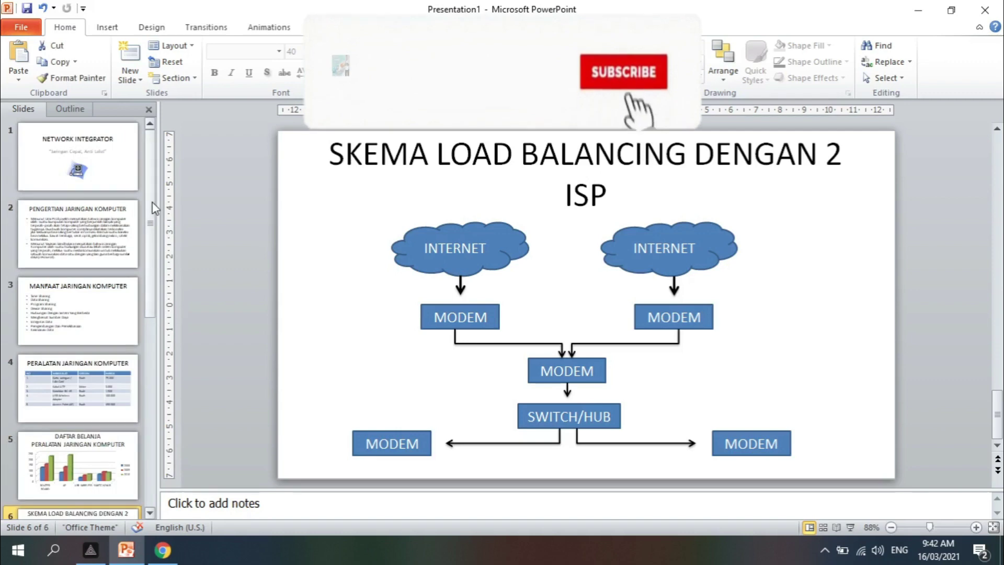
left_click(123, 178)
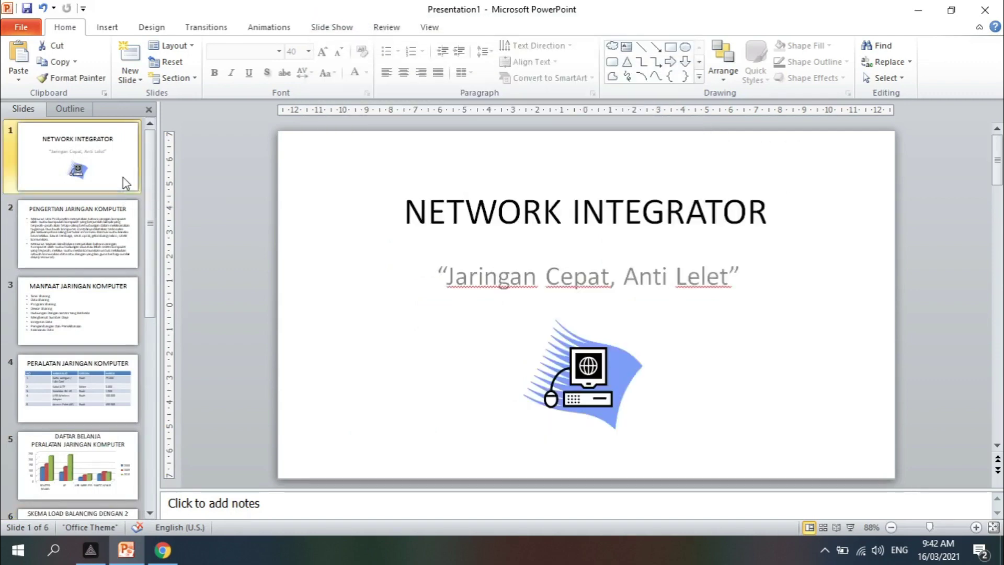
left_click(128, 247)
left_click(122, 332)
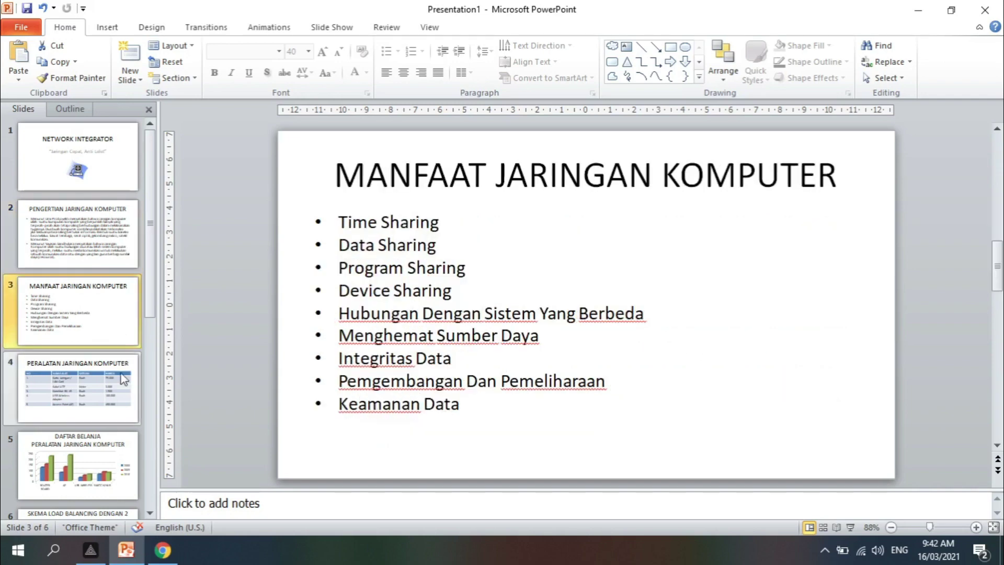
left_click(121, 375)
scroll(119, 395, "down", 1)
left_click(119, 395)
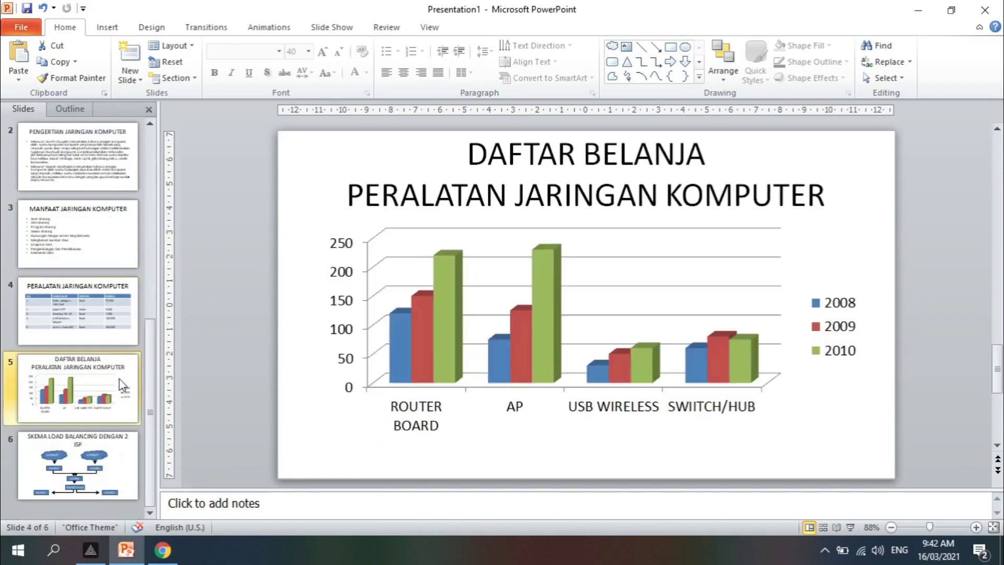
left_click(134, 477)
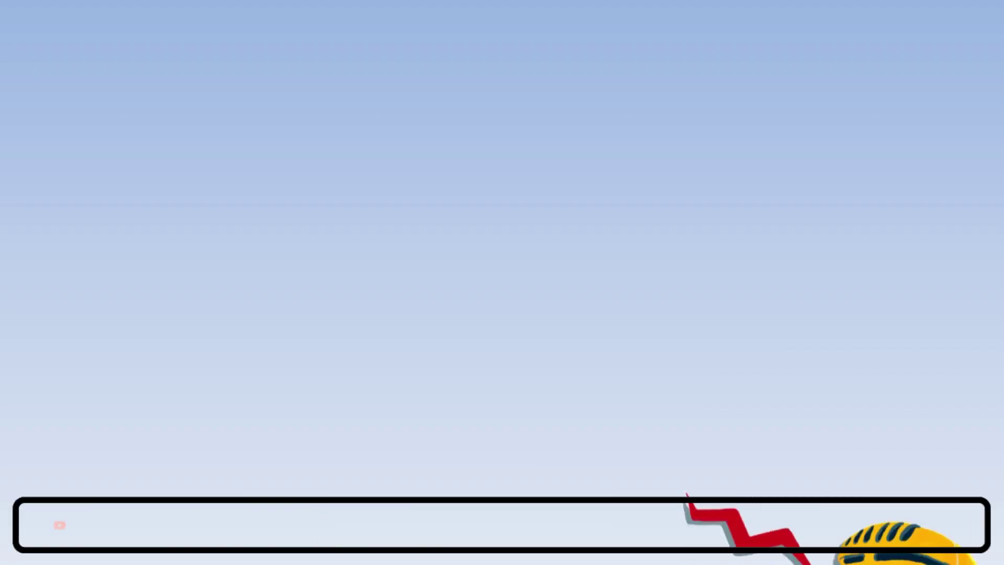